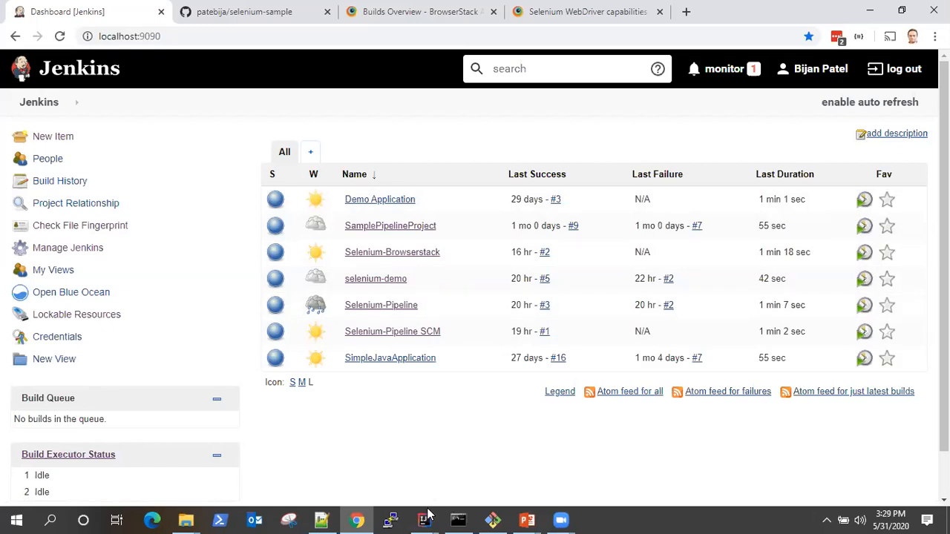
- Switch to the Selenium-Sample project in IntelliJ IDEA and open ChromeTest.feature from the Browsers folder to review its scenario
mouse_move(426, 516)
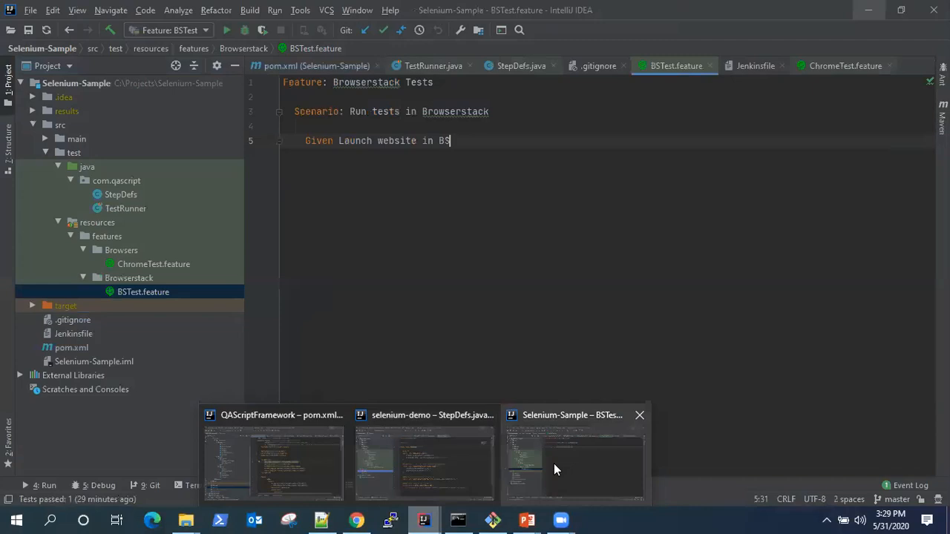
left_click(554, 463)
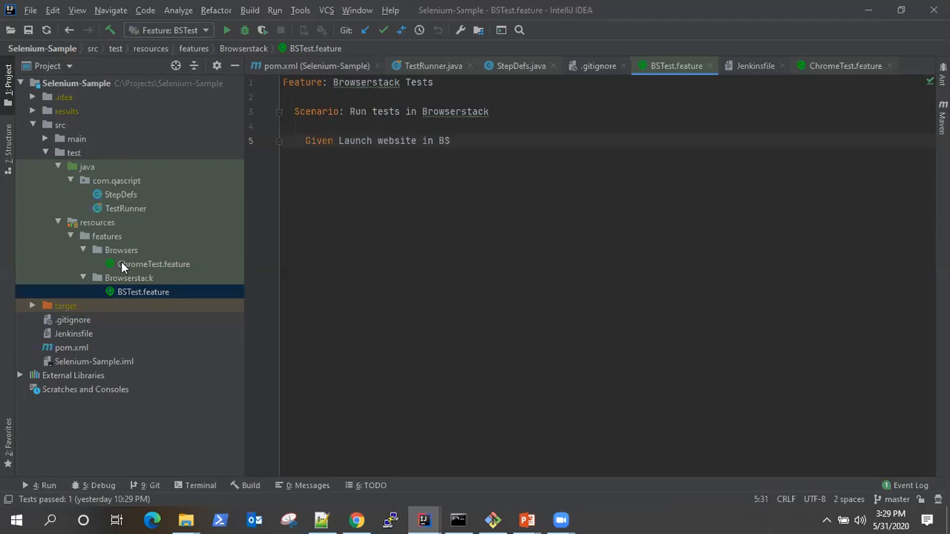
left_click(82, 278)
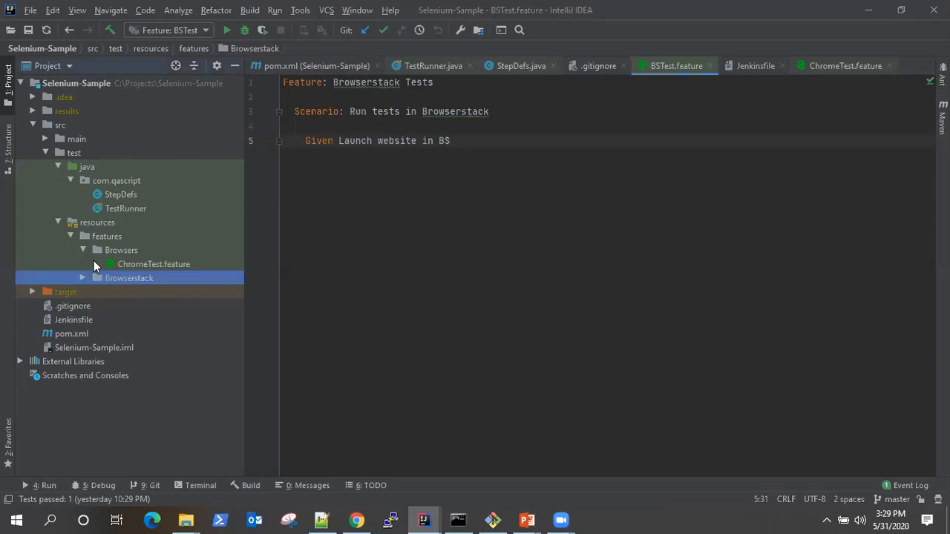
left_click(83, 250)
left_click(82, 250)
double_click(150, 263)
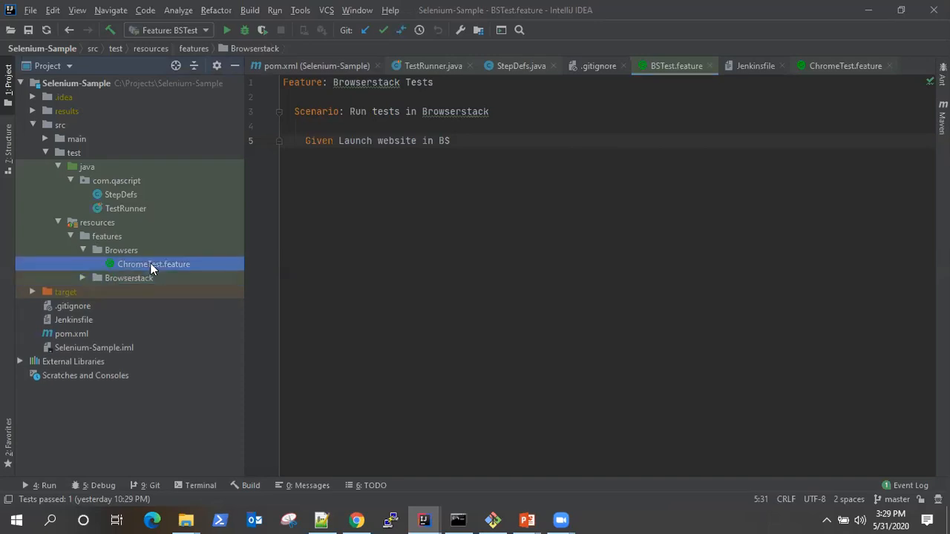
left_click(546, 155)
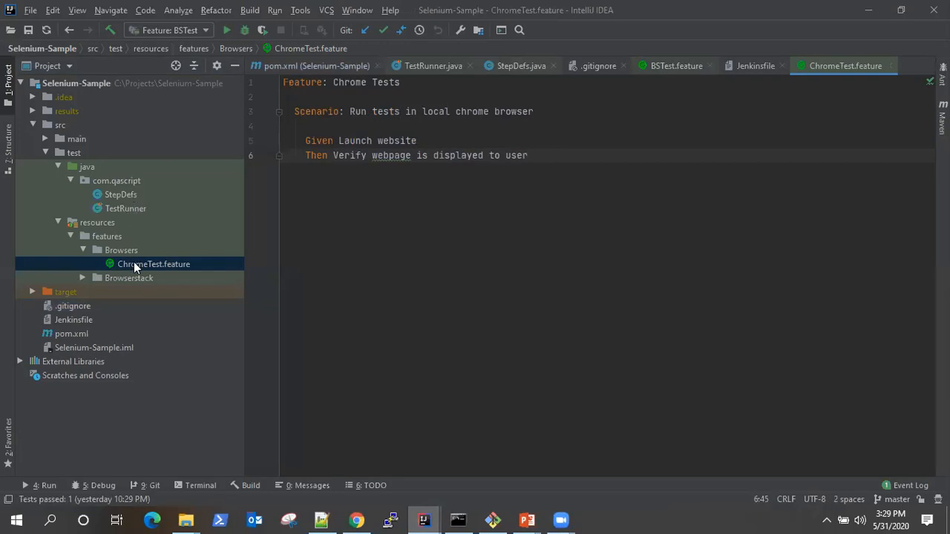
- Review the StepDefs class and the TestRunner class in the com.qascript package
left_click(111, 195)
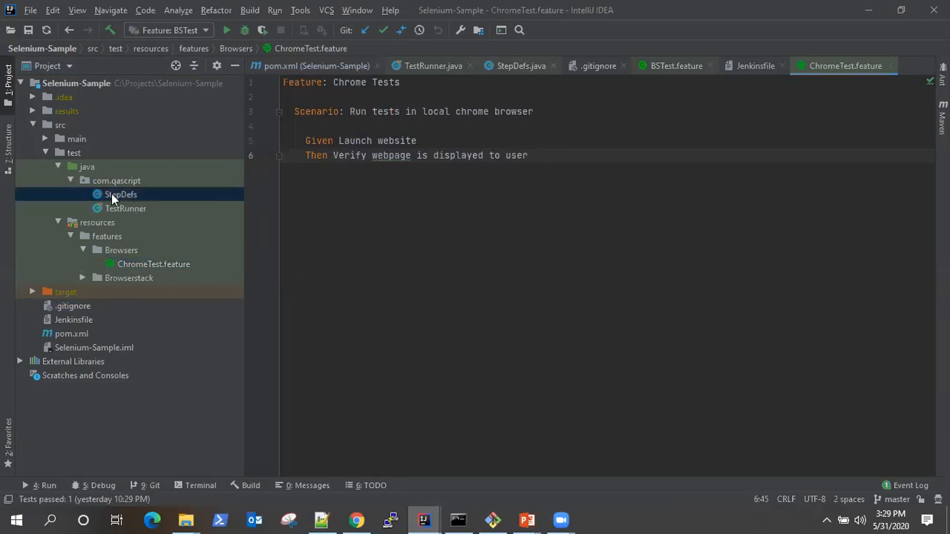
double_click(112, 193)
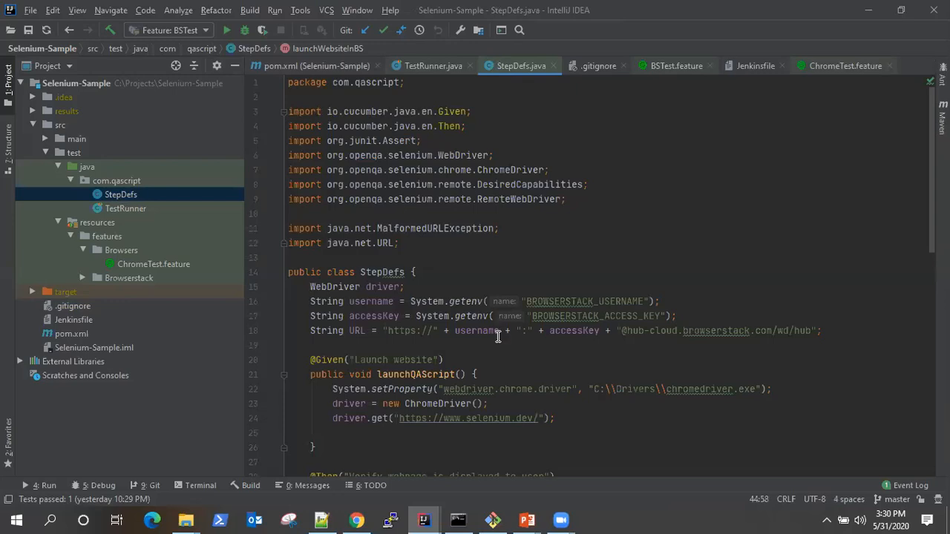
scroll(497, 336, "down", 7)
scroll(497, 336, "up", 7)
double_click(131, 210)
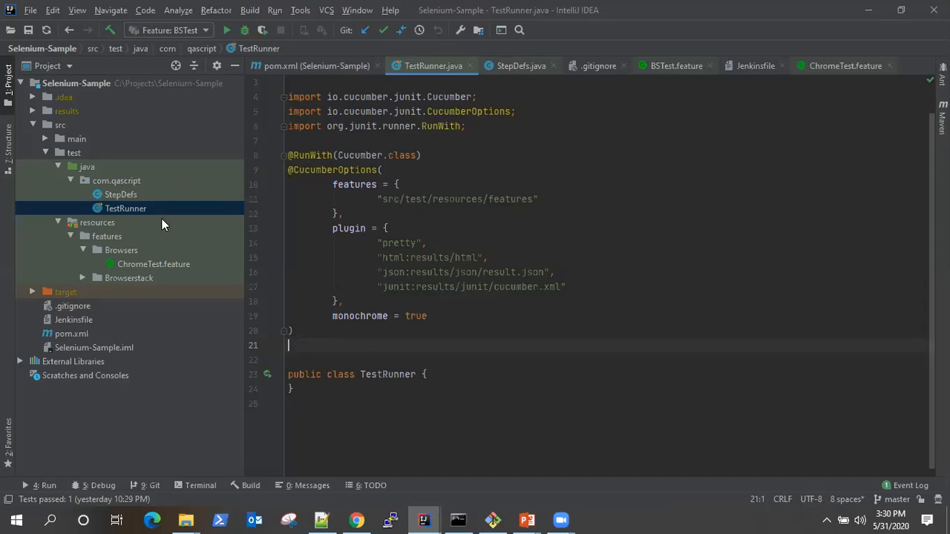
- Open pom.xml and examine its dependencies and the build section containing the maven-surefire-plugin
double_click(81, 334)
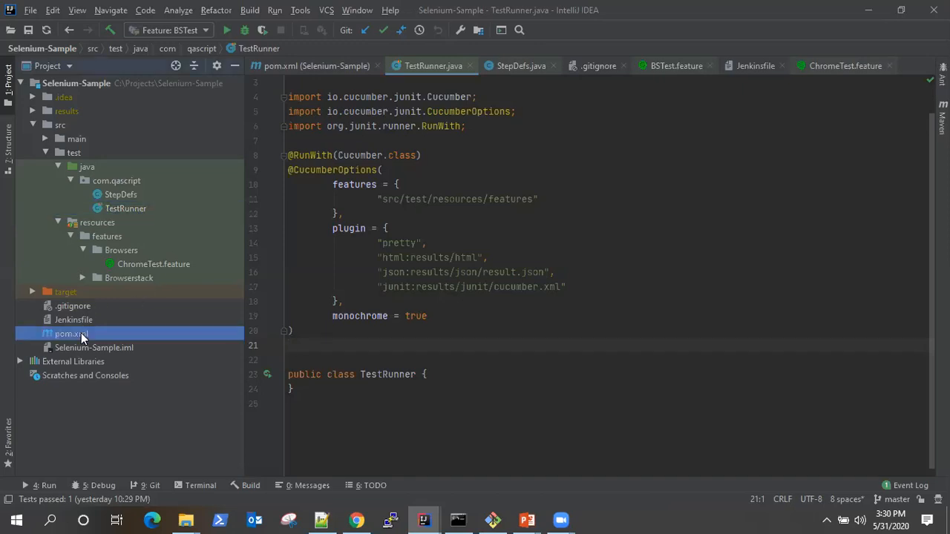
scroll(475, 319, "down", 10)
scroll(513, 339, "down", 9)
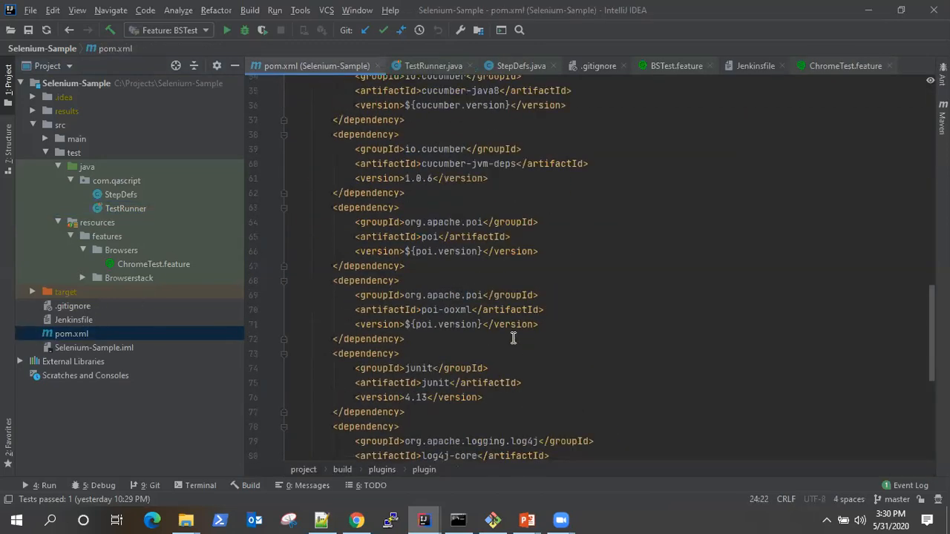
scroll(511, 338, "up", 19)
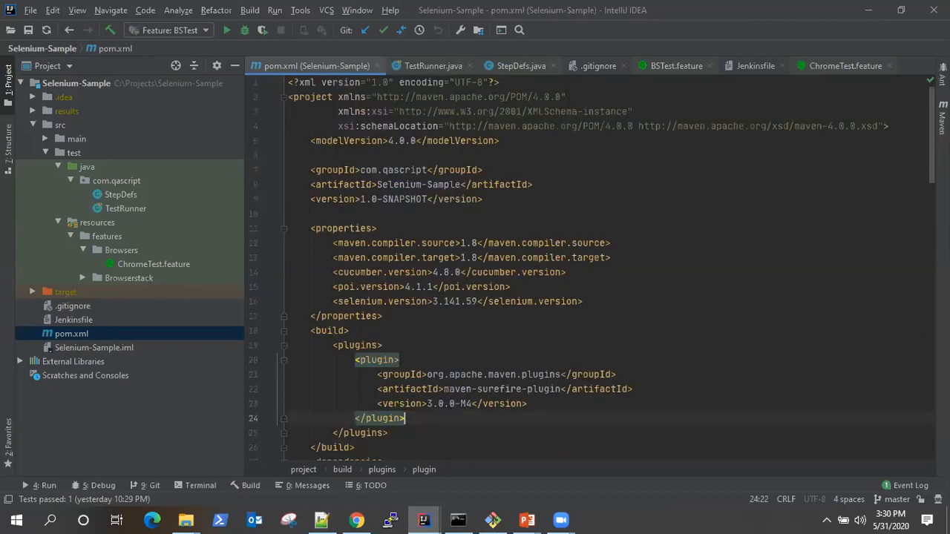
scroll(721, 293, "down", 2)
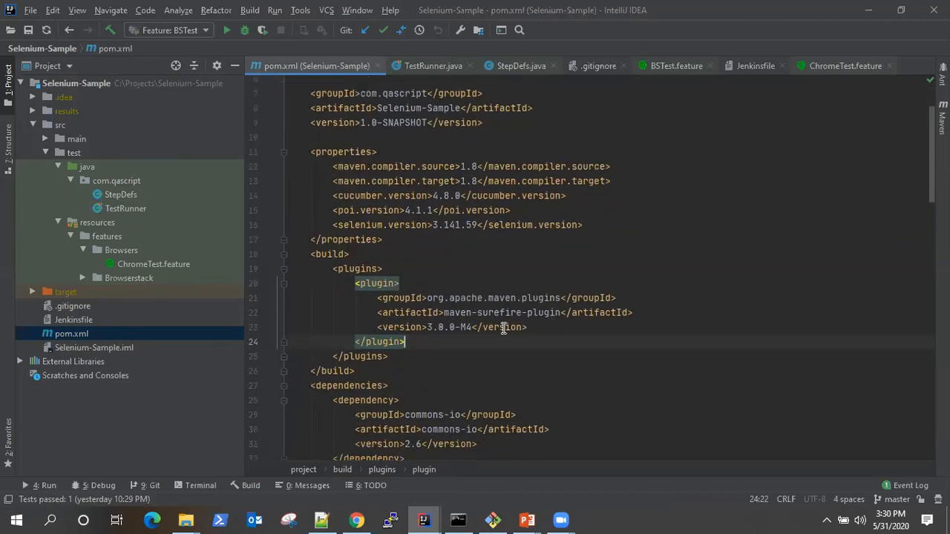
left_click_drag(405, 358, 166, 250)
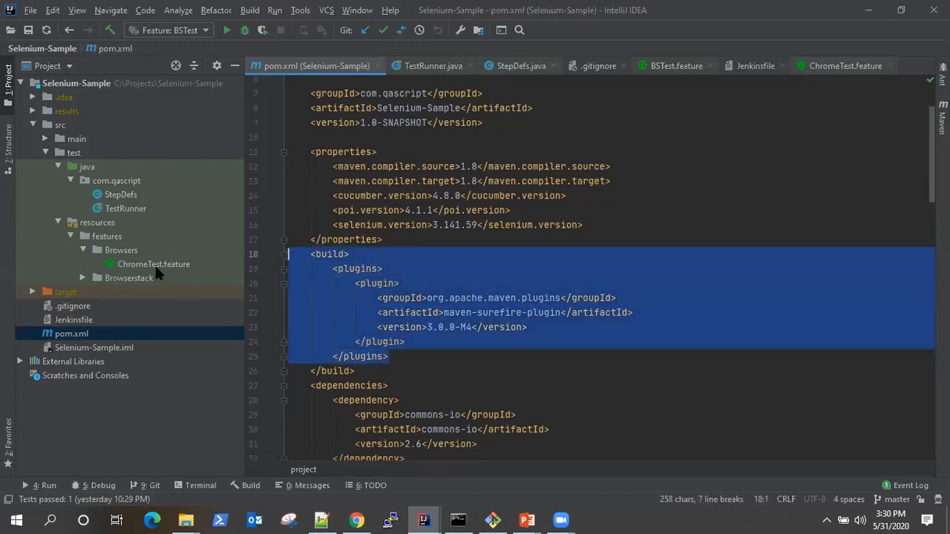
left_click(479, 351)
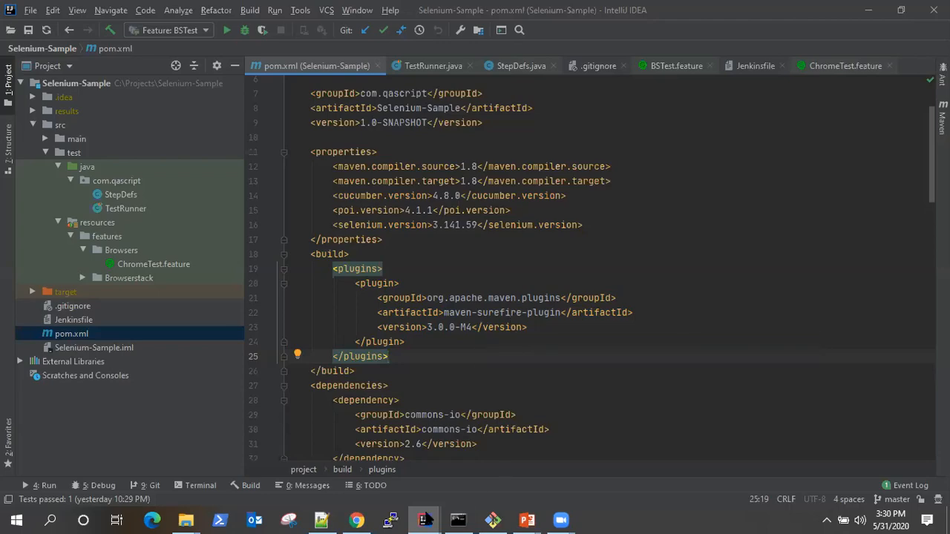
- Switch to Jenkins in Chrome and create a new Maven project item named Selenium-Cucumber-Demo
left_click(357, 520)
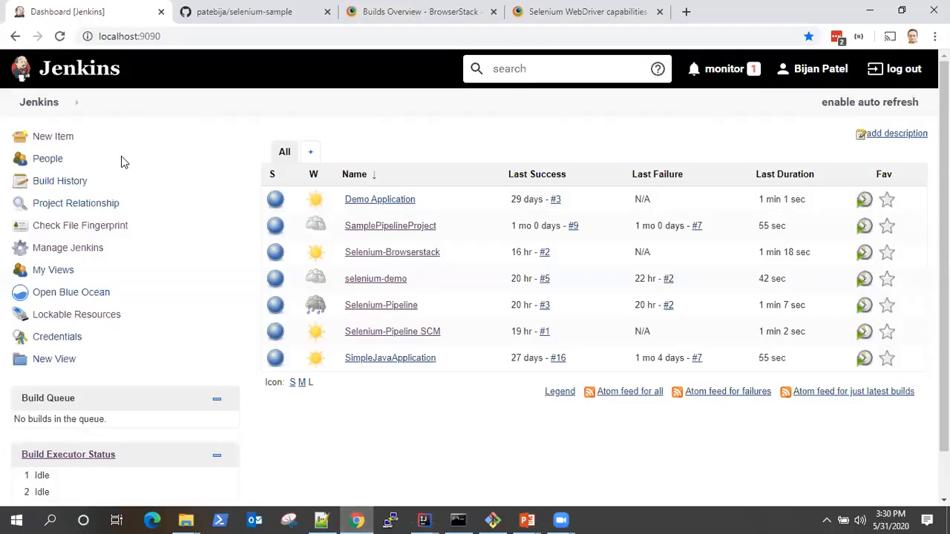
left_click(64, 144)
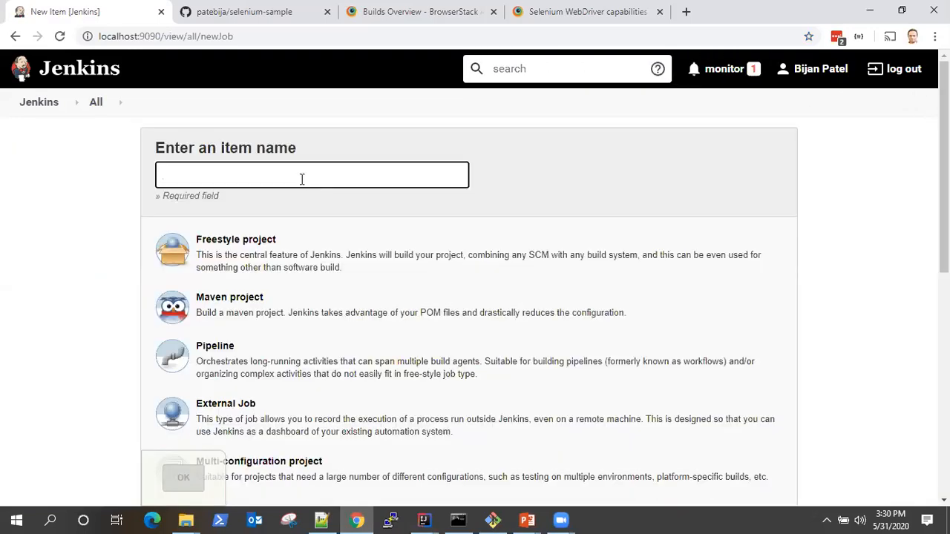
type("Selenium-")
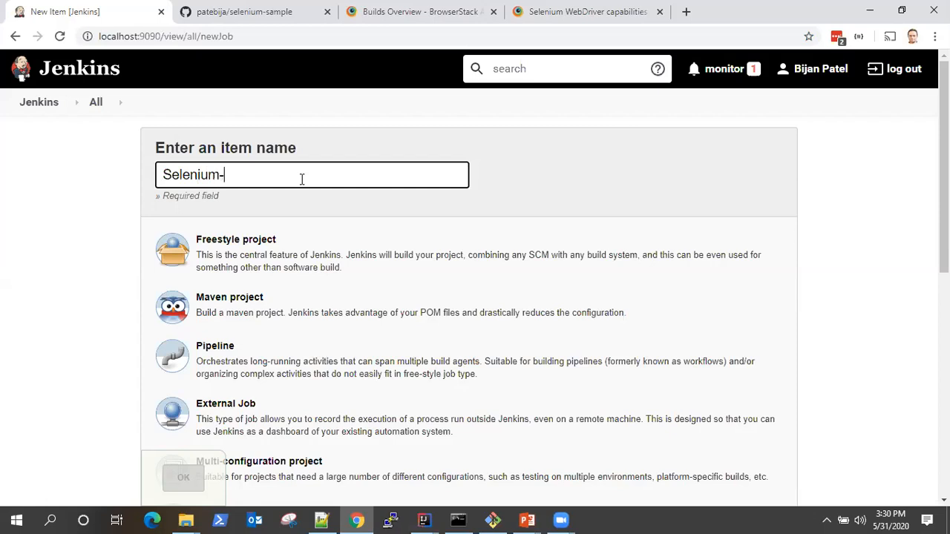
type("Cucumber-Demo")
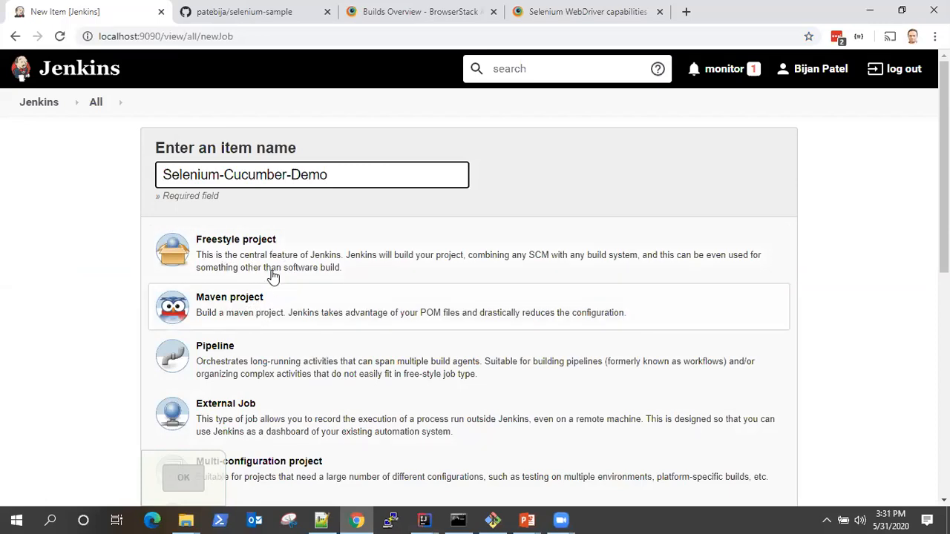
left_click(221, 294)
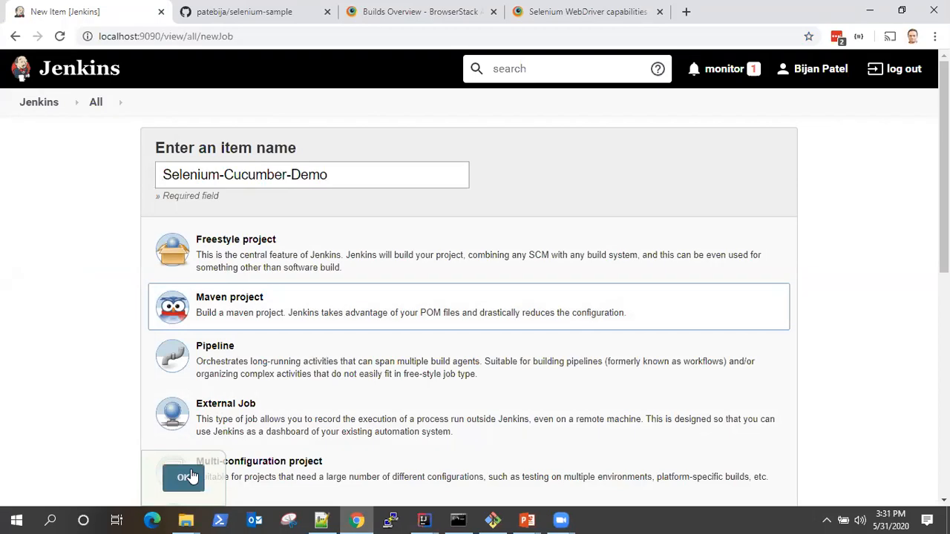
left_click(185, 477)
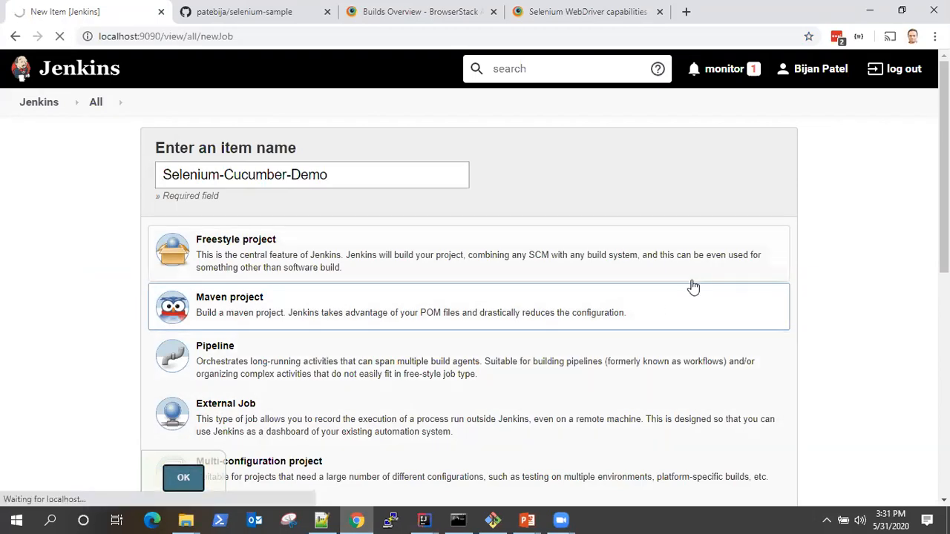
scroll(714, 287, "down", 5)
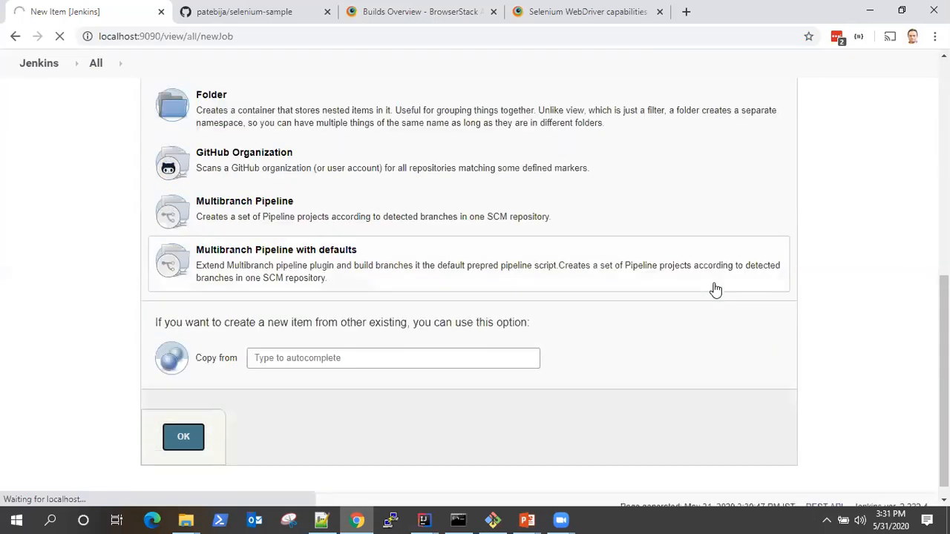
scroll(714, 289, "up", 5)
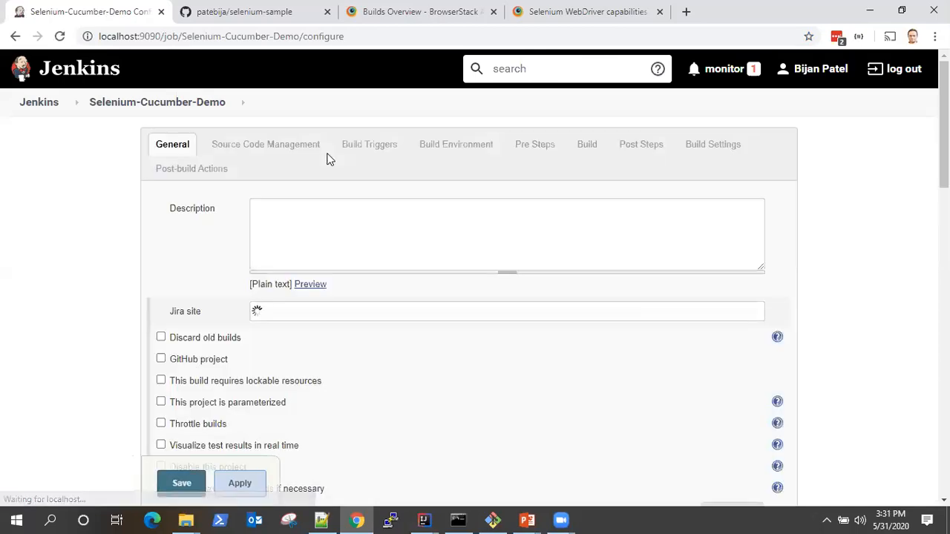
- Enter the job description "This is a simple selenium cucumber project"
left_click(293, 242)
type("Th")
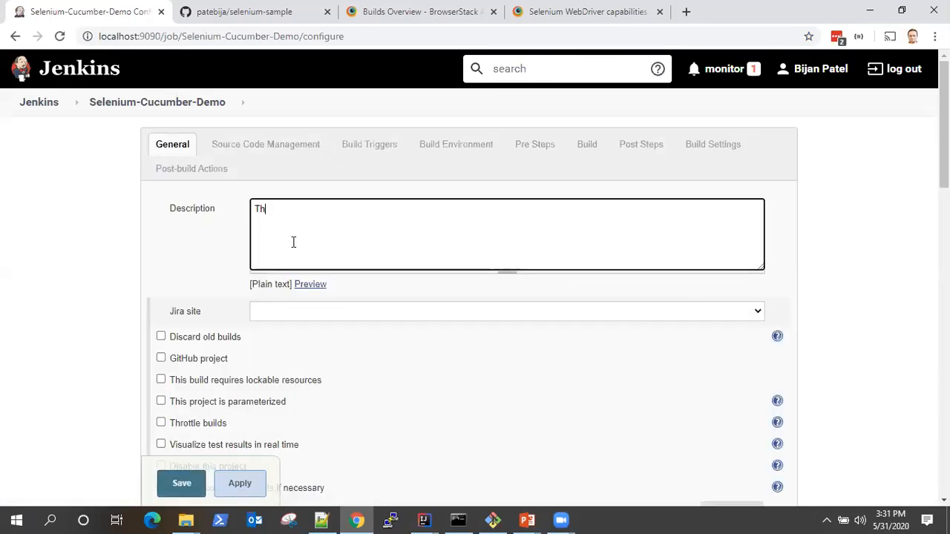
type("is is s")
key("BackSpace")
type("a simple selenium cl")
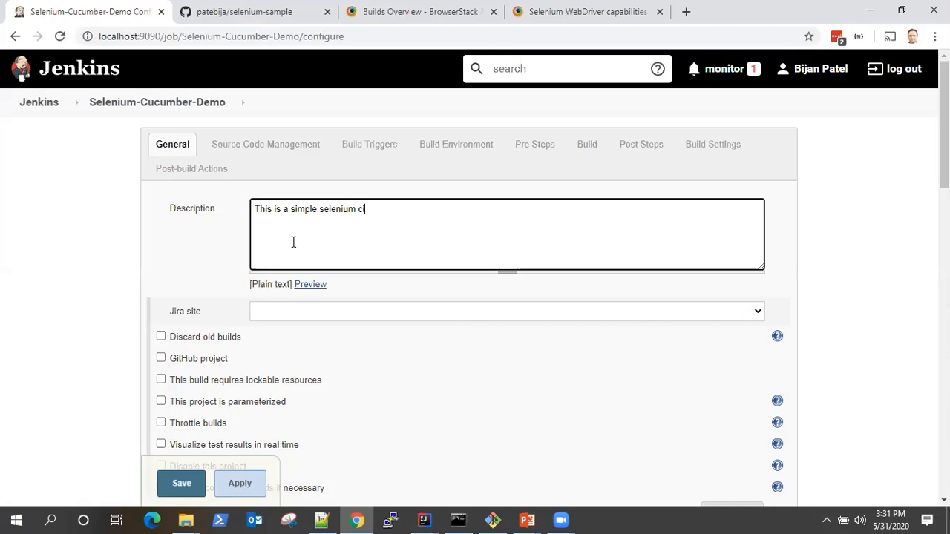
type("cuu")
key("BackSpace")
key("BackSpace")
type("cumber projec")
- Choose Git as the job's source code management system
scroll(363, 314, "down", 3)
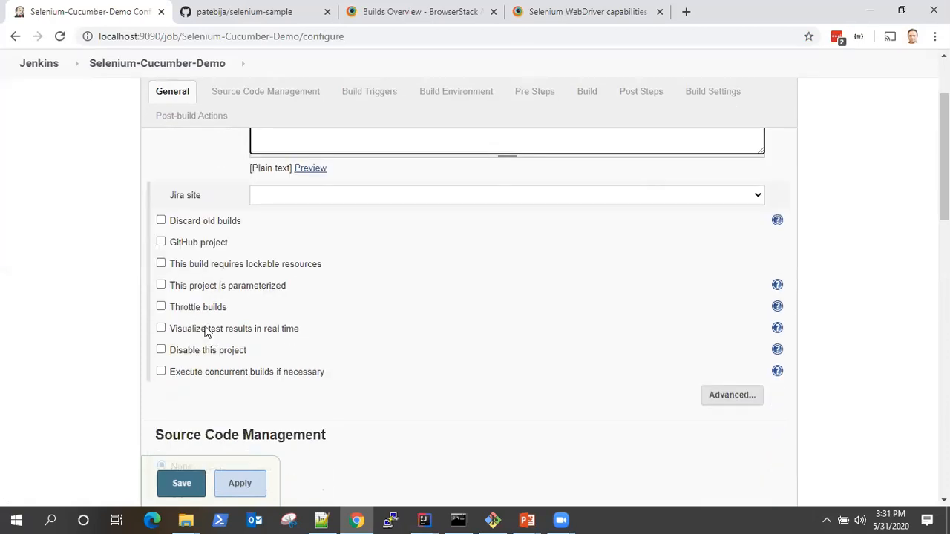
scroll(320, 350, "down", 3)
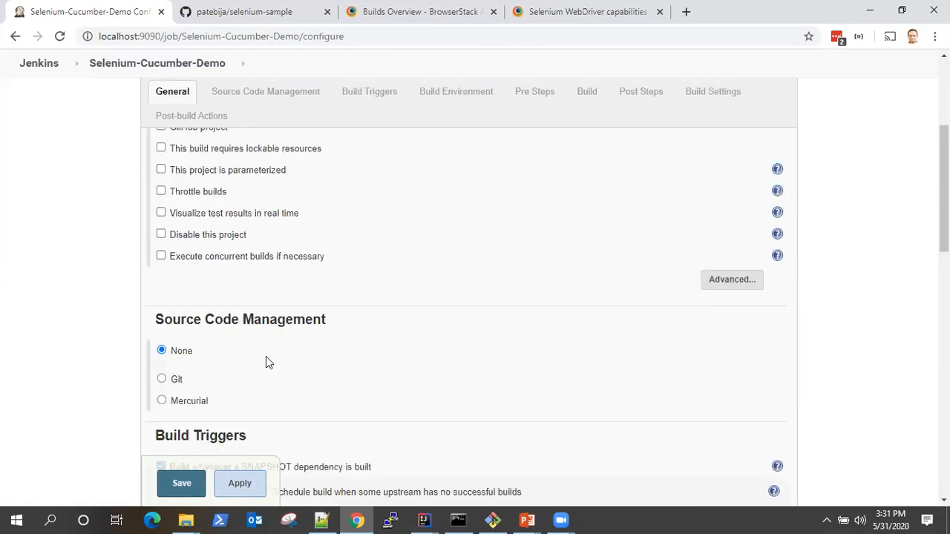
scroll(312, 377, "down", 3)
left_click_drag(156, 204, 339, 214)
left_click(162, 264)
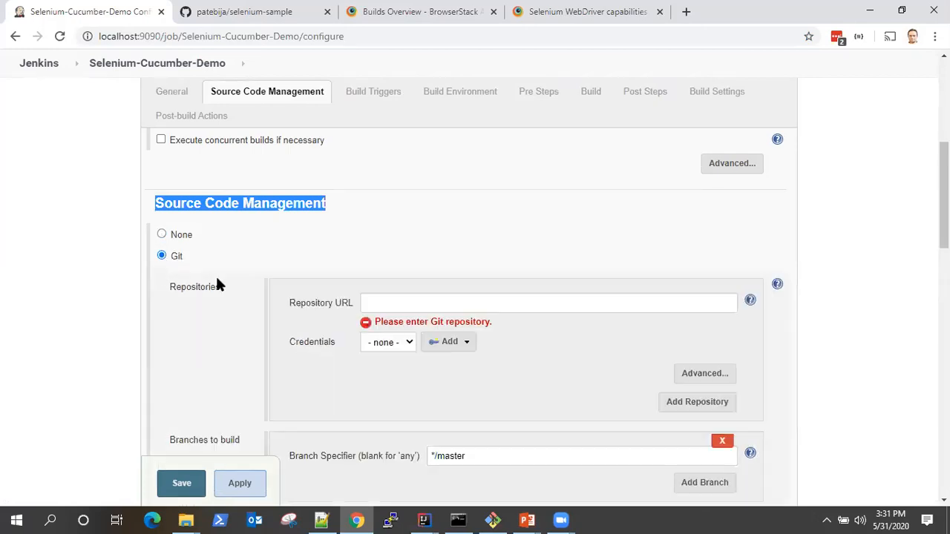
left_click(515, 302)
scroll(574, 284, "down", 2)
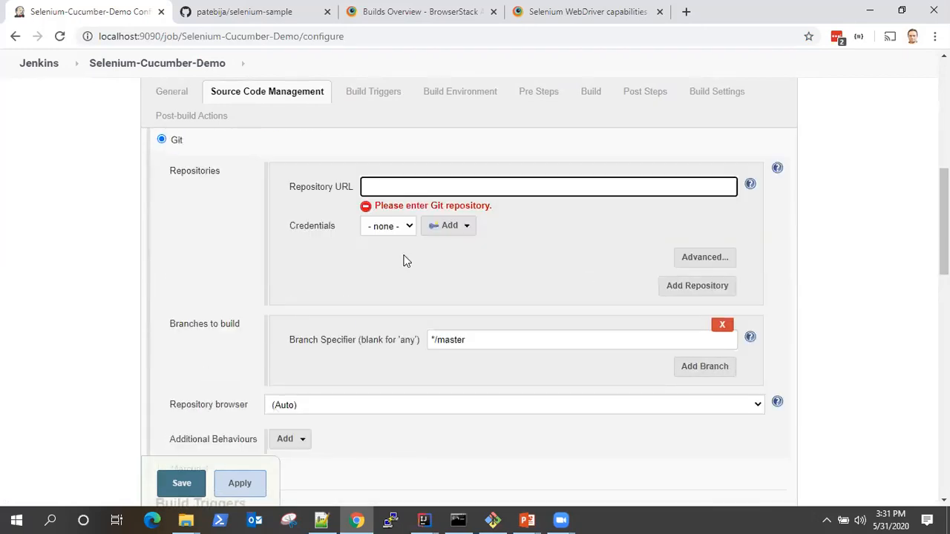
- Copy the HTTPS clone URL of the selenium-sample GitHub repository and set it as the job's Repository URL
left_click(230, 15)
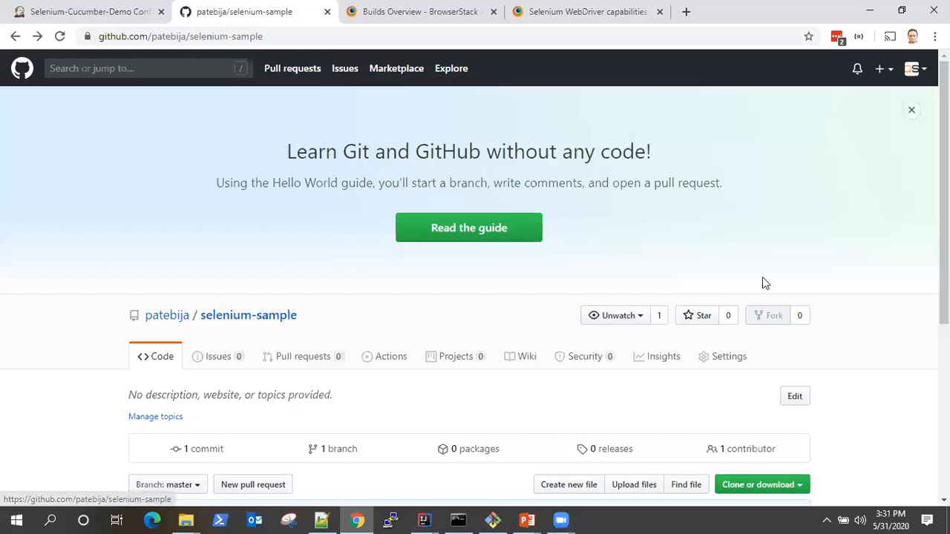
scroll(751, 284, "down", 3)
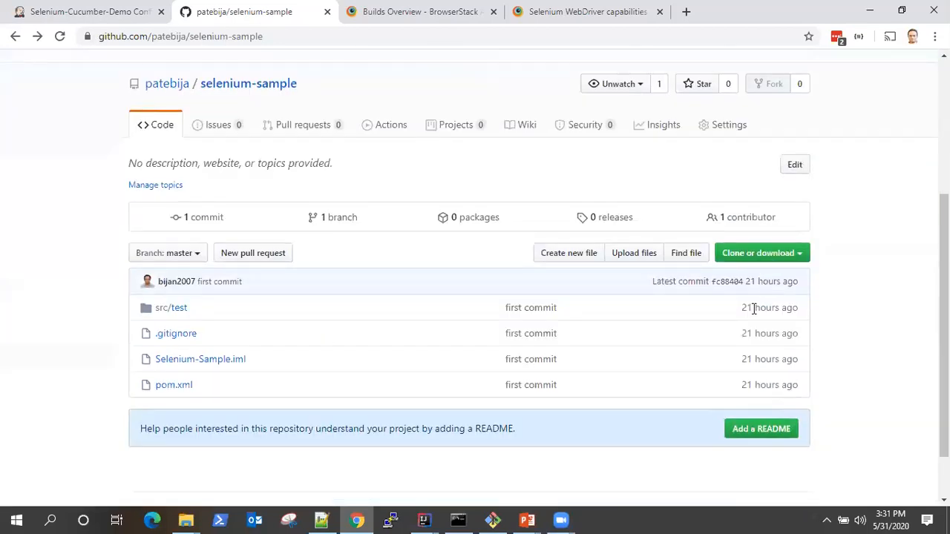
left_click(780, 252)
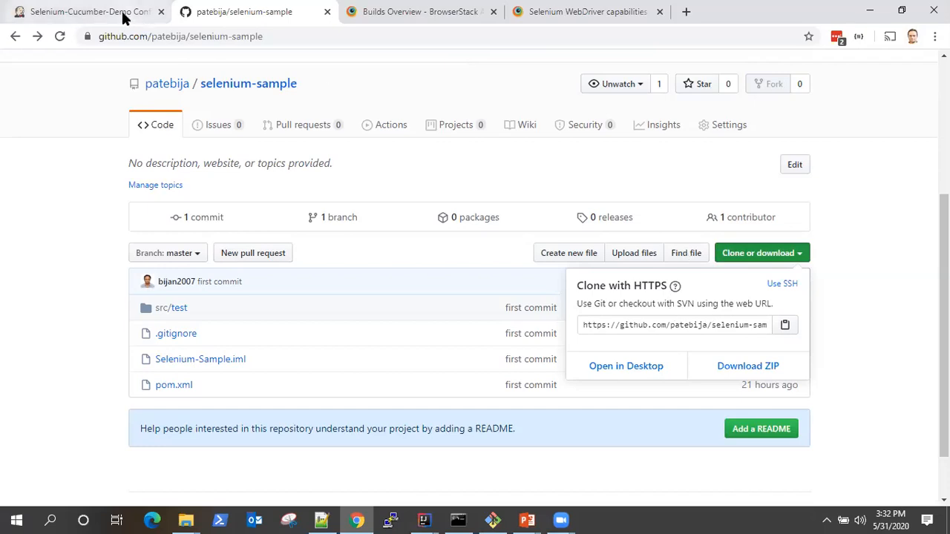
left_click(89, 12)
type("https://github.com/patebija/selenium-sample.git")
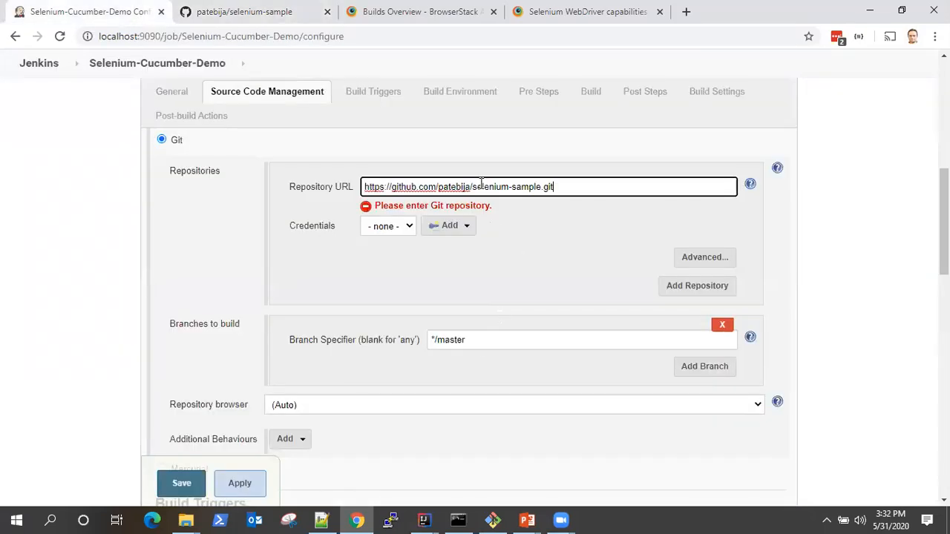
left_click(529, 312)
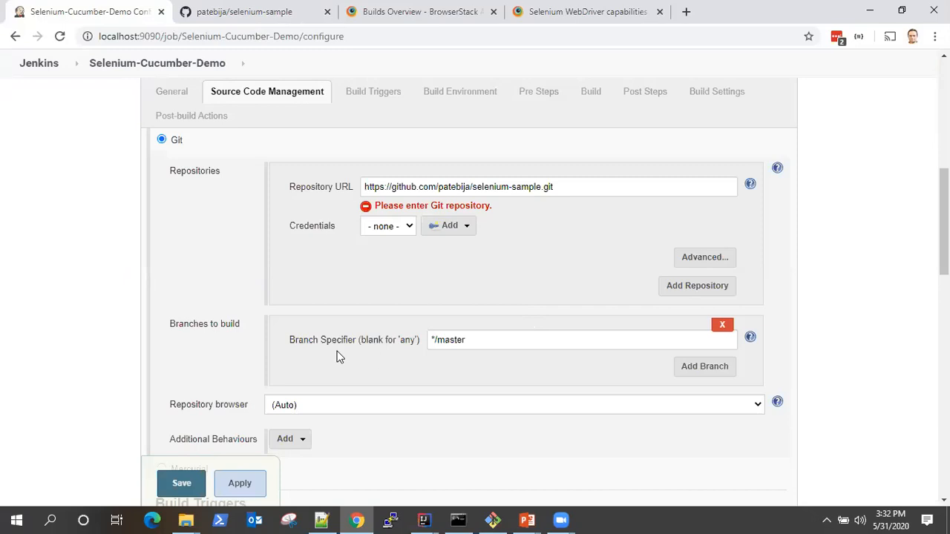
- Disable the build trigger that builds whenever a SNAPSHOT dependency is built
scroll(380, 369, "down", 3)
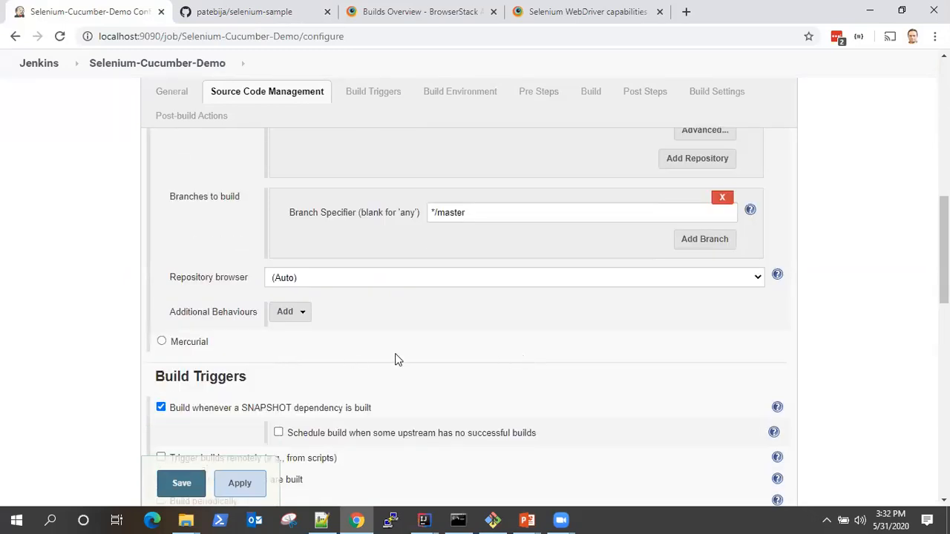
scroll(388, 360, "down", 3)
left_click(161, 174)
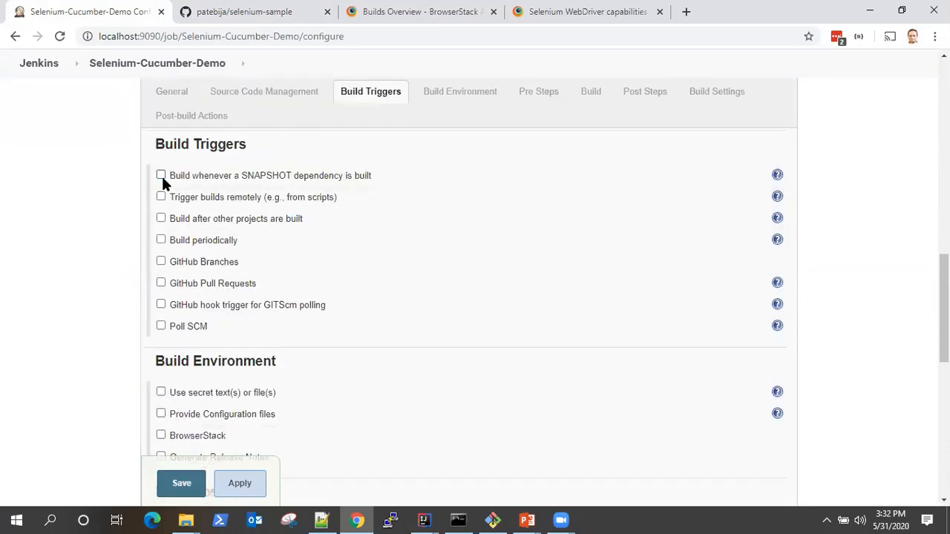
- Set the Maven build's goals and options to "clean install", keeping pom.xml as the root POM
scroll(405, 362, "down", 1)
scroll(404, 362, "down", 2)
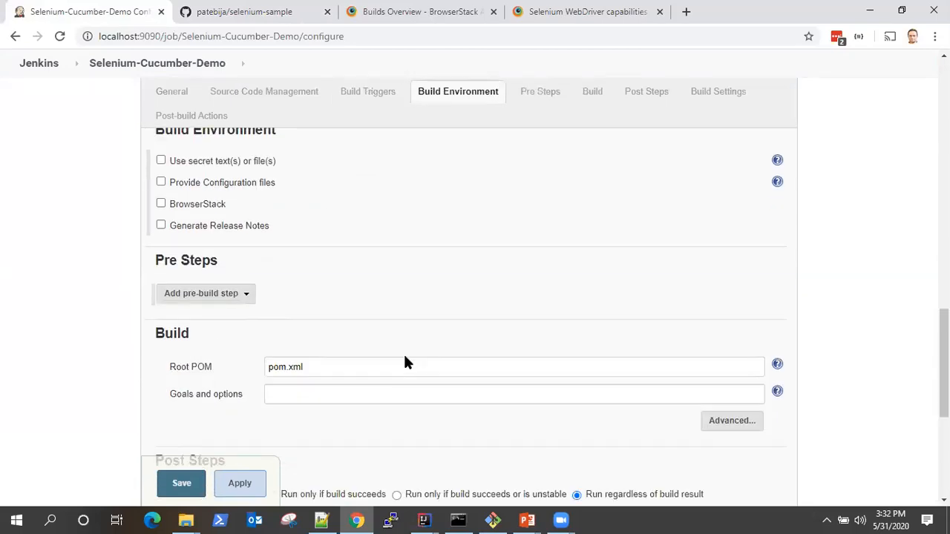
scroll(259, 244, "up", 2)
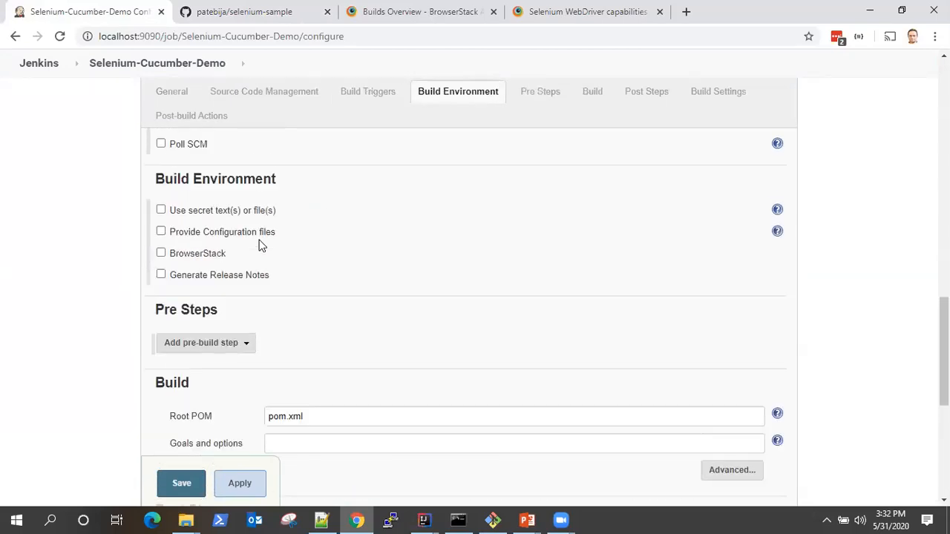
scroll(378, 381, "down", 2)
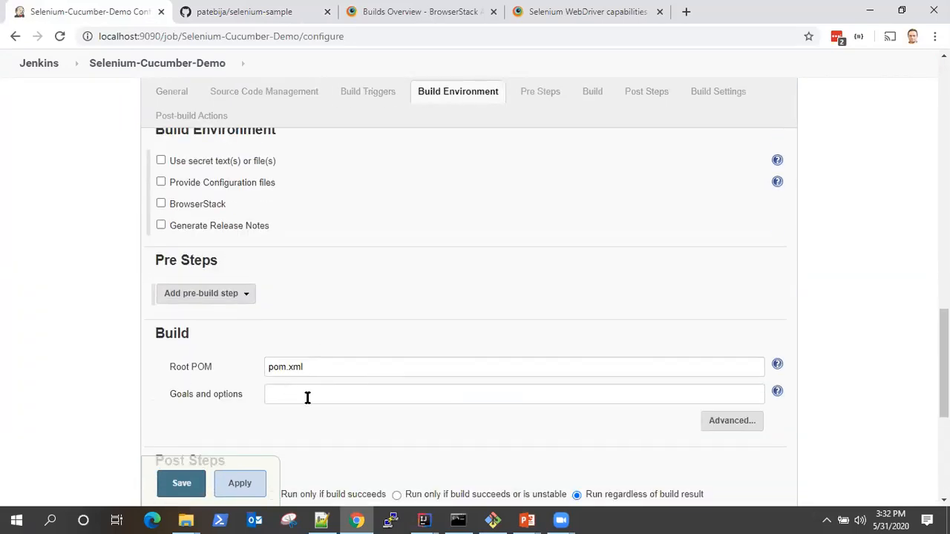
left_click(350, 368)
scroll(387, 378, "down", 1)
scroll(387, 378, "down", 1)
left_click(308, 280)
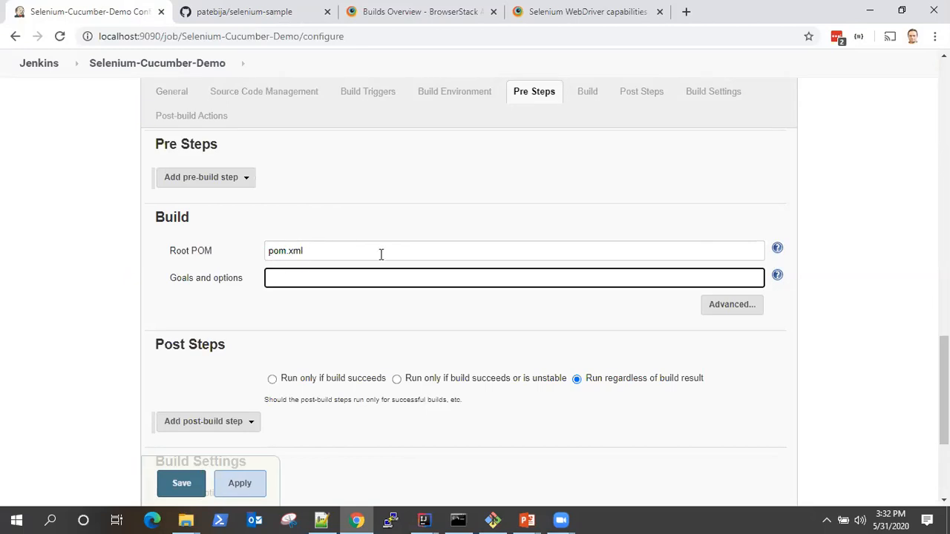
left_click_drag(170, 277, 239, 277)
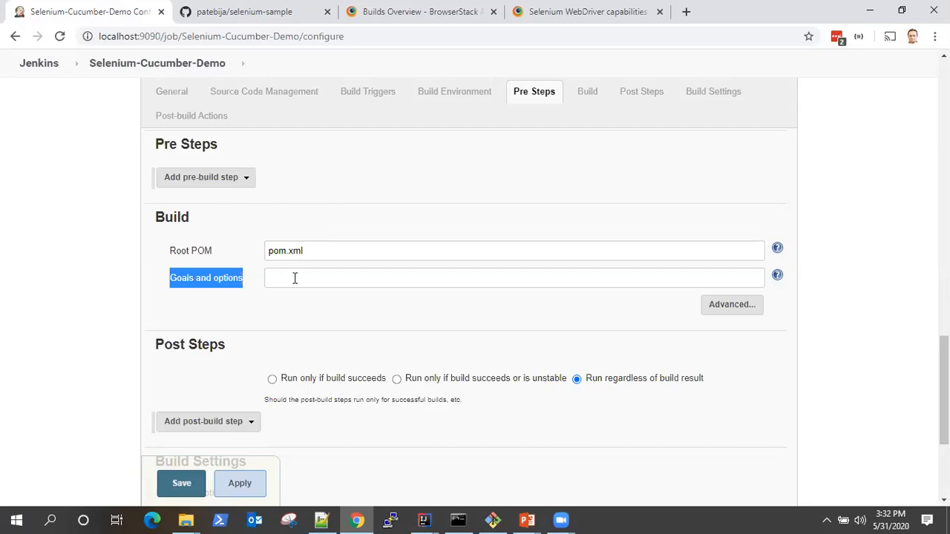
left_click(294, 278)
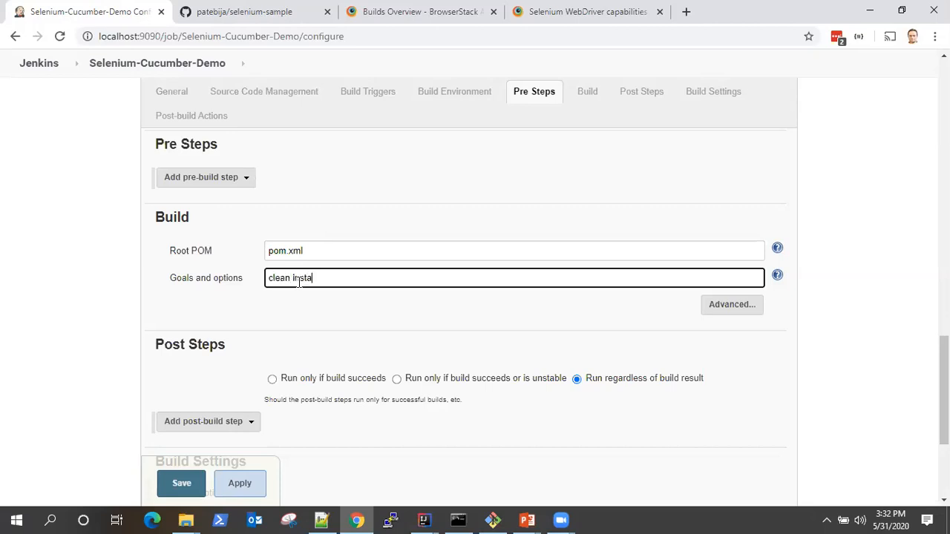
left_click(322, 300)
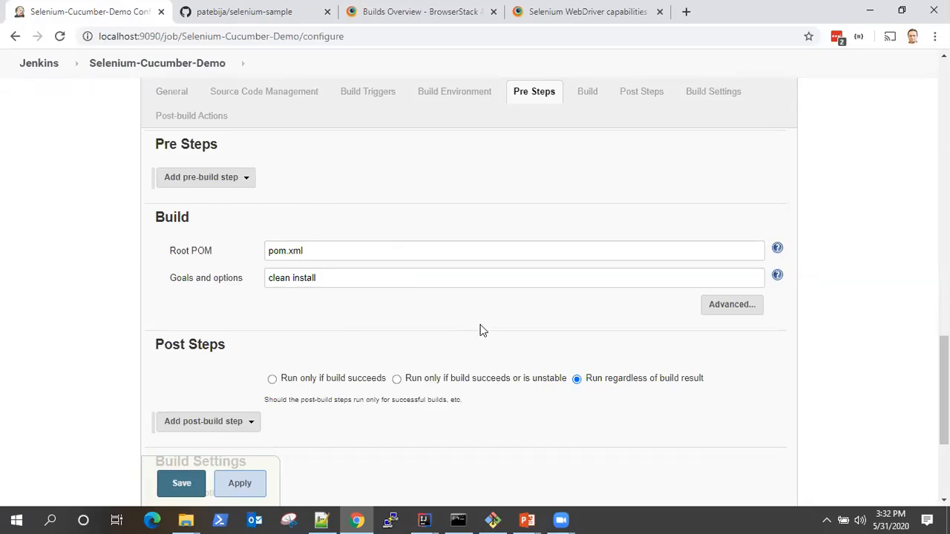
- Add a Cucumber reports post-build action to the job
scroll(486, 331, "down", 2)
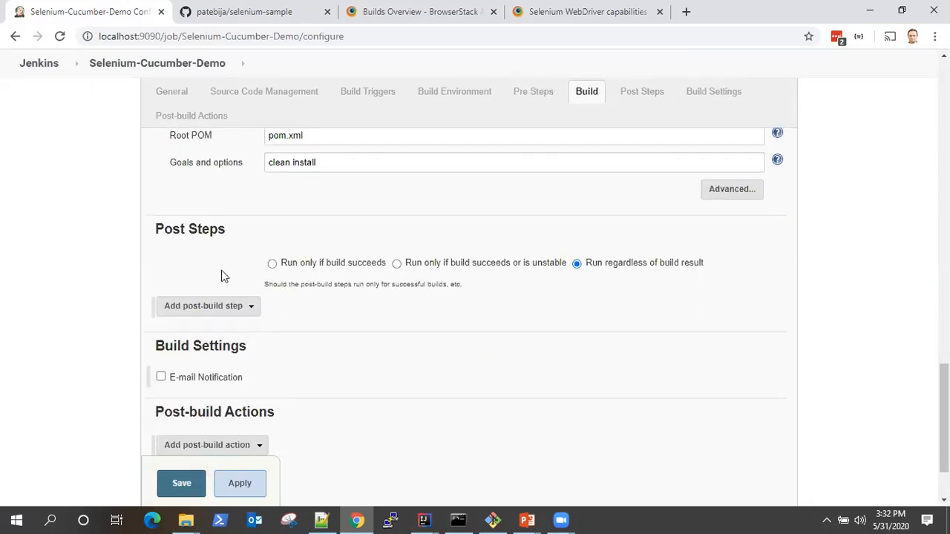
scroll(393, 341, "down", 2)
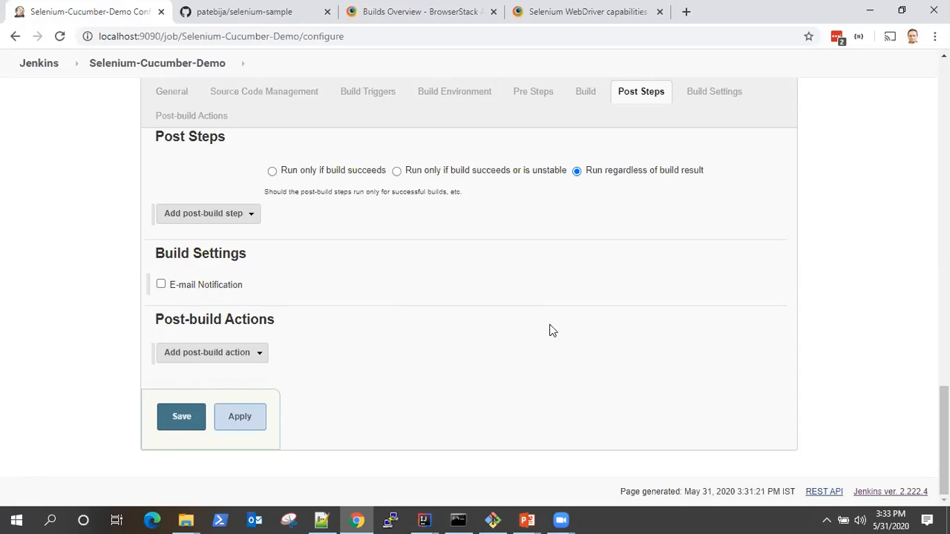
scroll(549, 329, "up", 15)
scroll(550, 330, "up", 3)
scroll(550, 330, "down", 18)
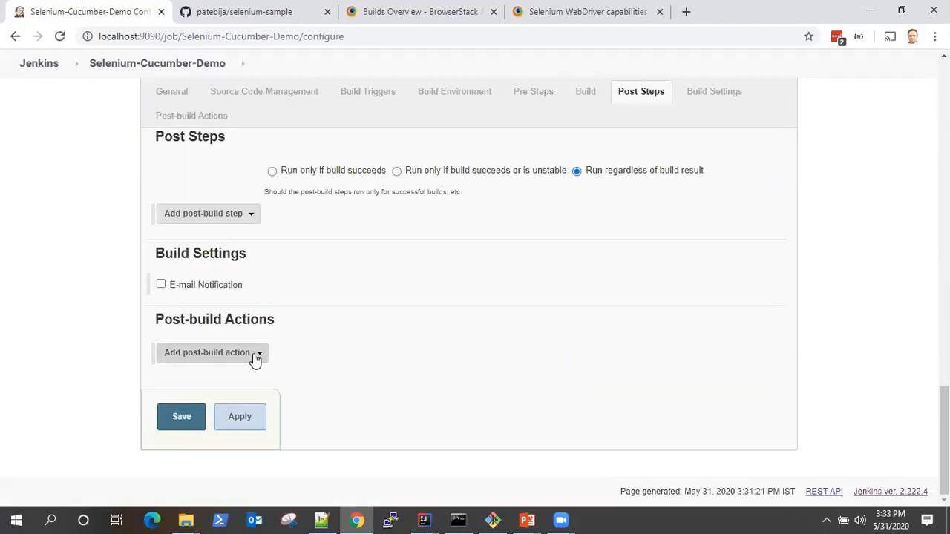
left_click(254, 355)
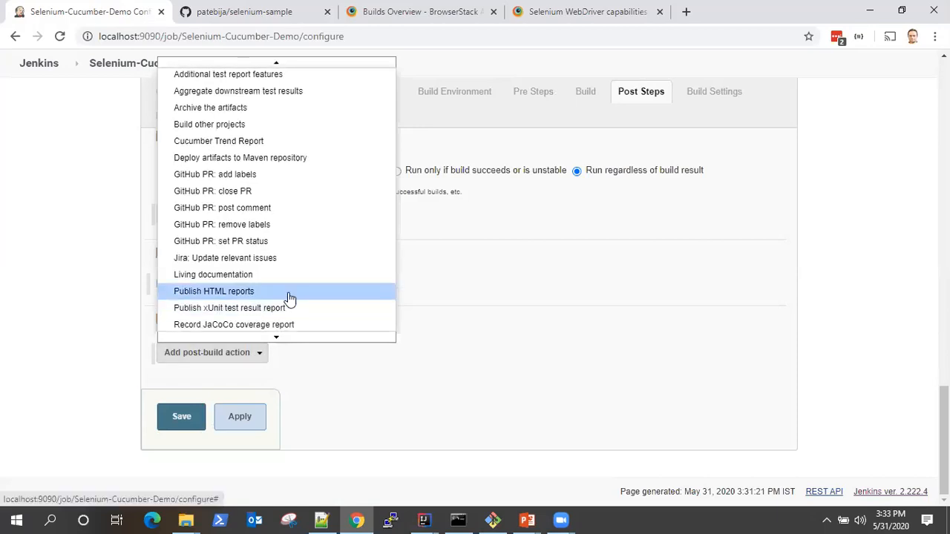
scroll(288, 298, "up", 3)
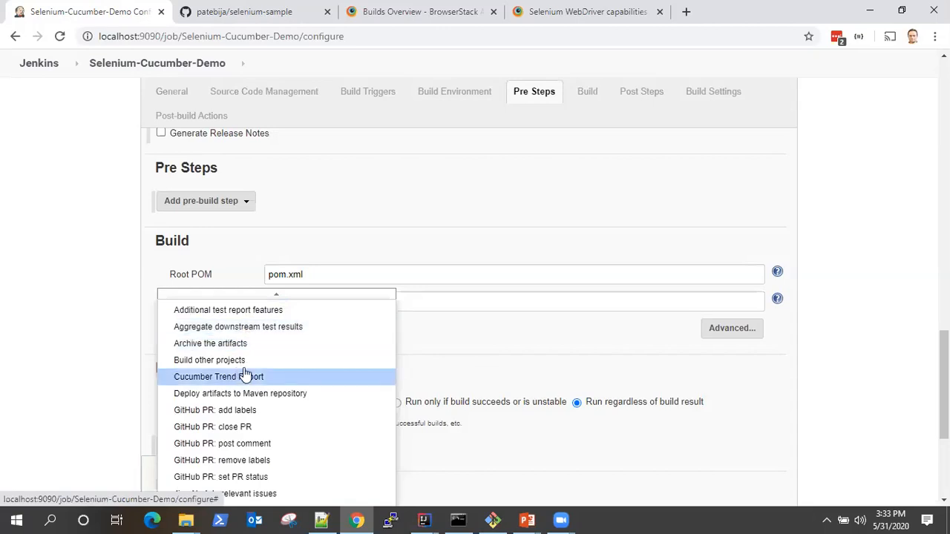
scroll(242, 367, "down", 2)
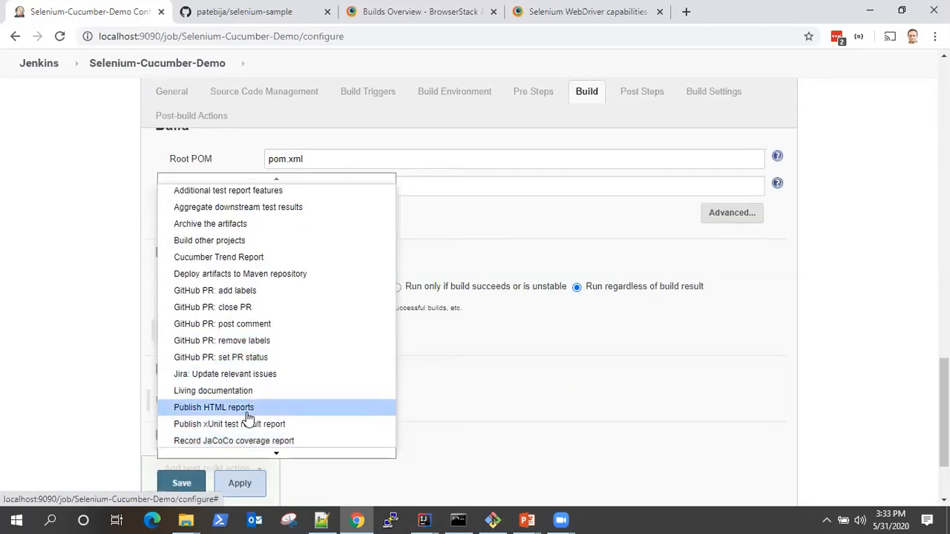
scroll(246, 420, "up", 5)
scroll(249, 418, "down", 3)
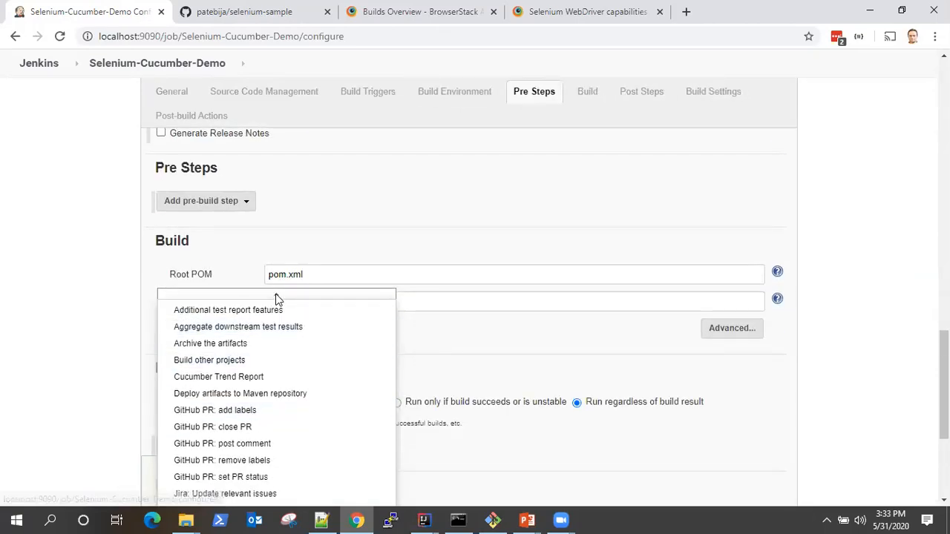
scroll(262, 372, "down", 3)
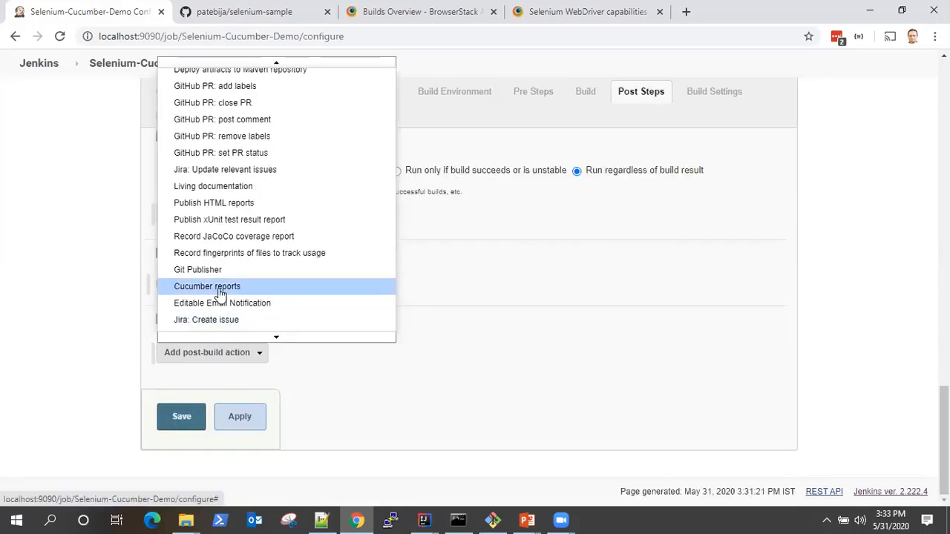
left_click(204, 289)
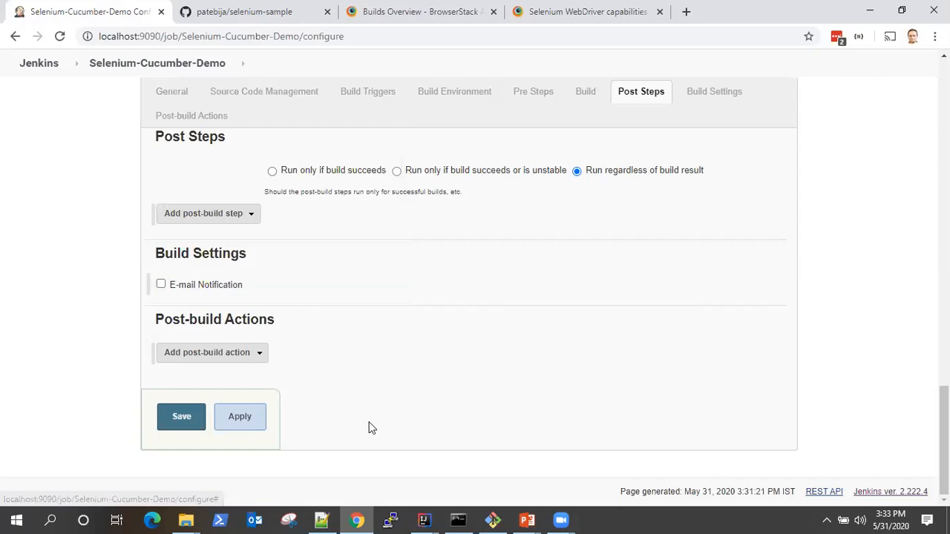
- Review the advanced settings of the Cucumber reports action, from JSON report location to presentation, and remove the action from the job
scroll(553, 425, "down", 2)
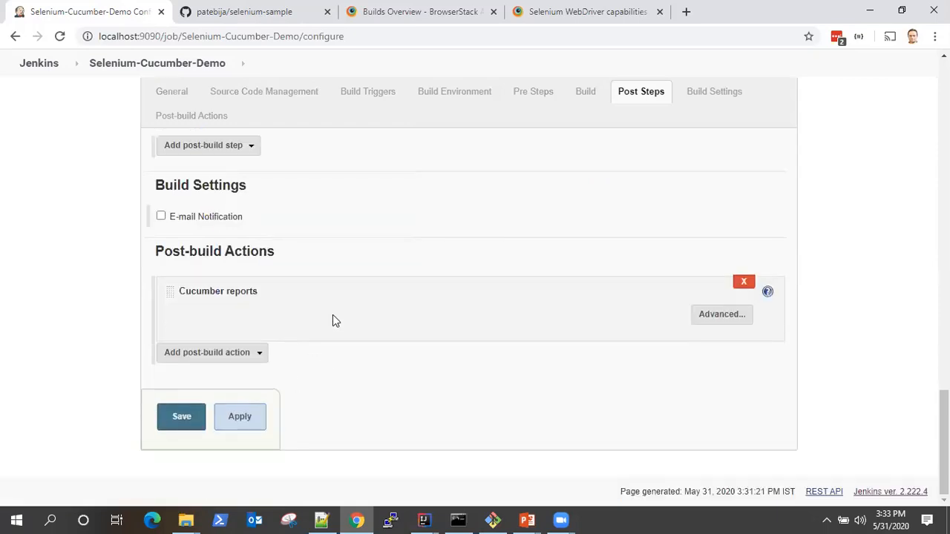
left_click(722, 314)
scroll(696, 347, "down", 3)
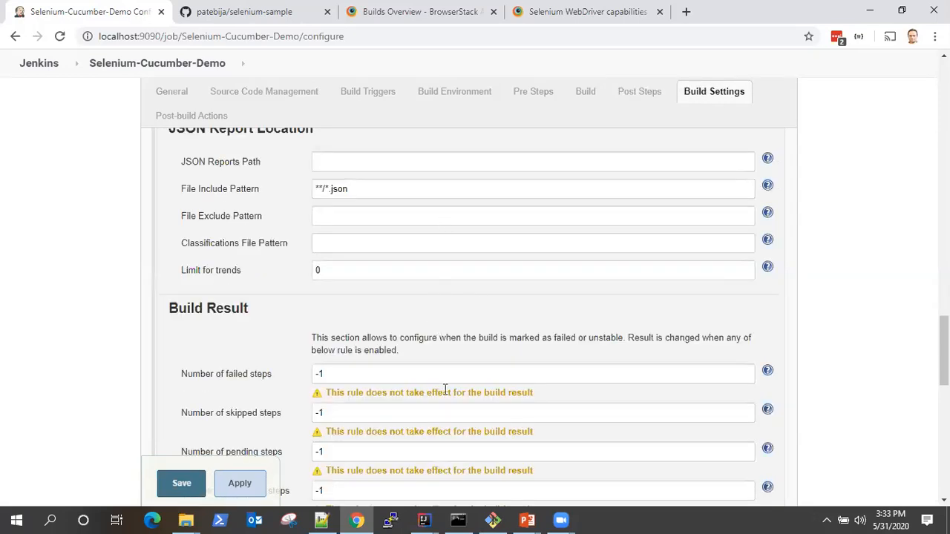
scroll(483, 439, "down", 3)
scroll(483, 441, "up", 5)
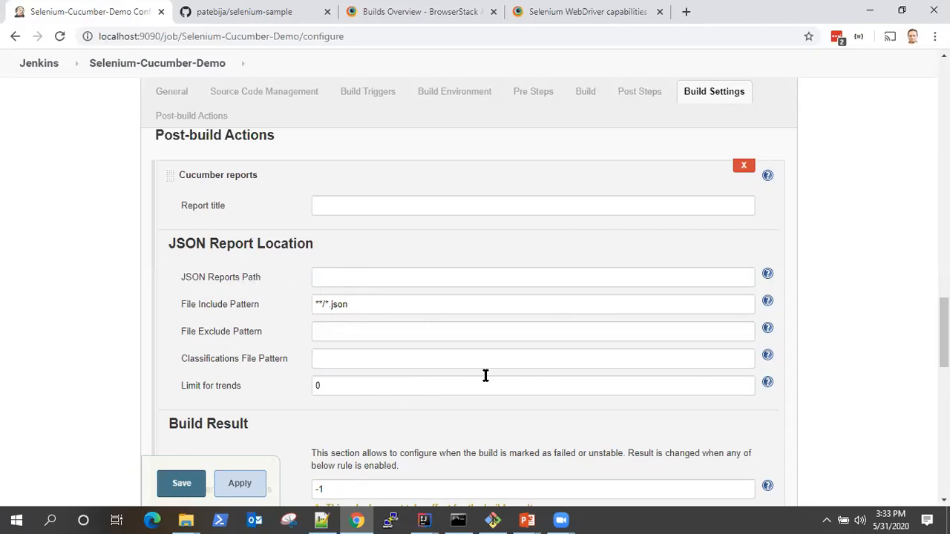
scroll(485, 376, "down", 7)
scroll(488, 403, "down", 3)
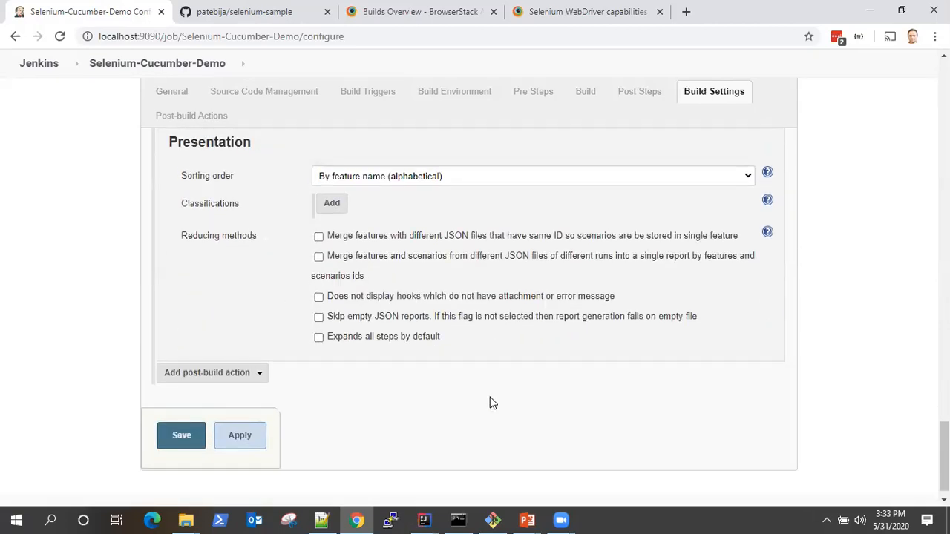
scroll(489, 403, "up", 10)
left_click(742, 286)
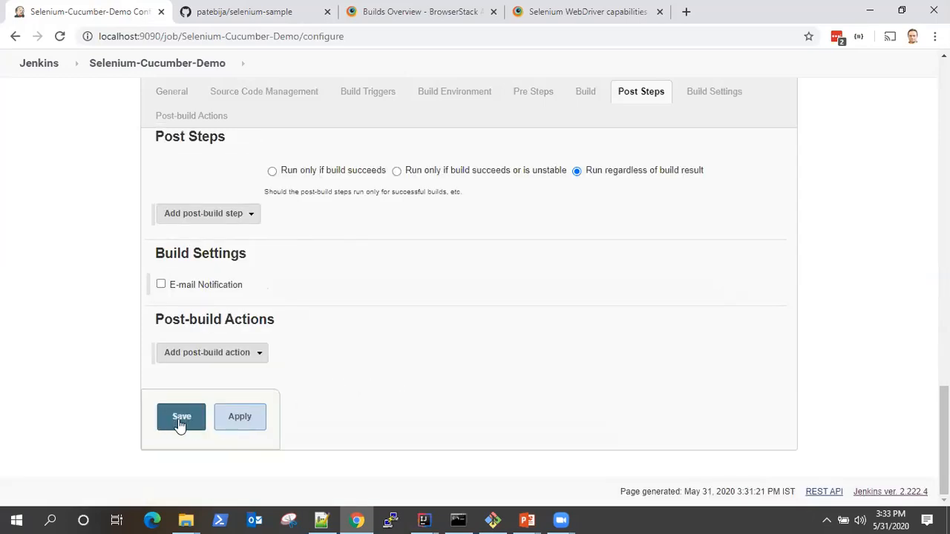
- Save the job configuration and go back to the Jenkins dashboard
left_click(186, 422)
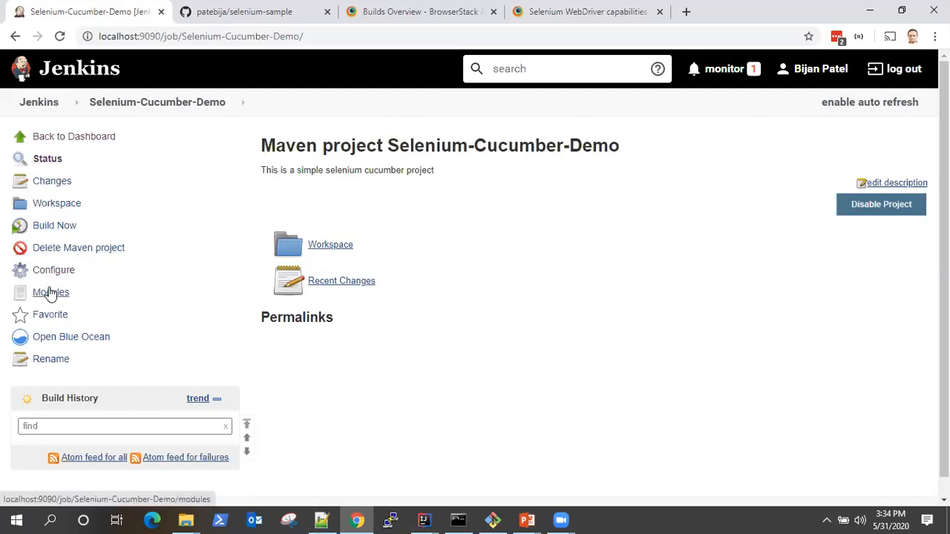
left_click(59, 139)
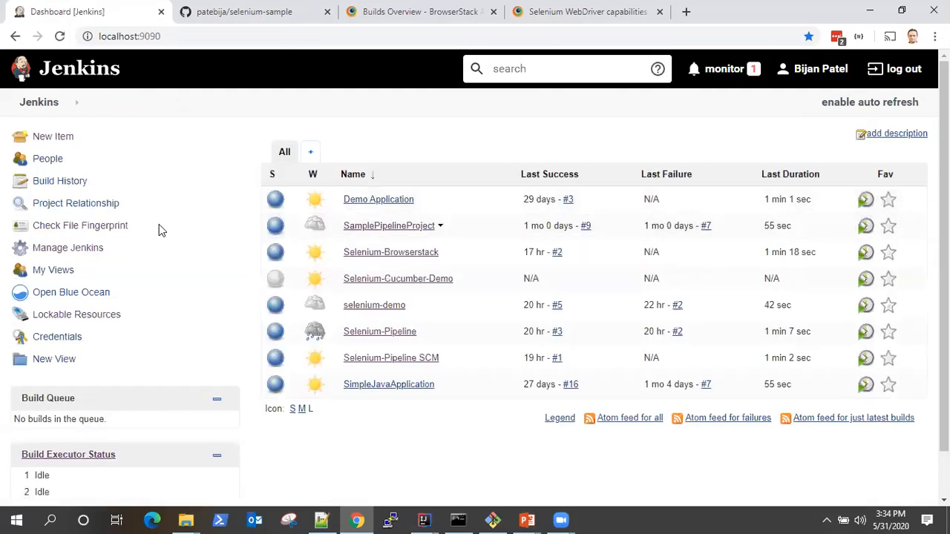
- Open the plugin manager's list of installed plugins and check it for the Cucumber reports plugin
left_click(65, 252)
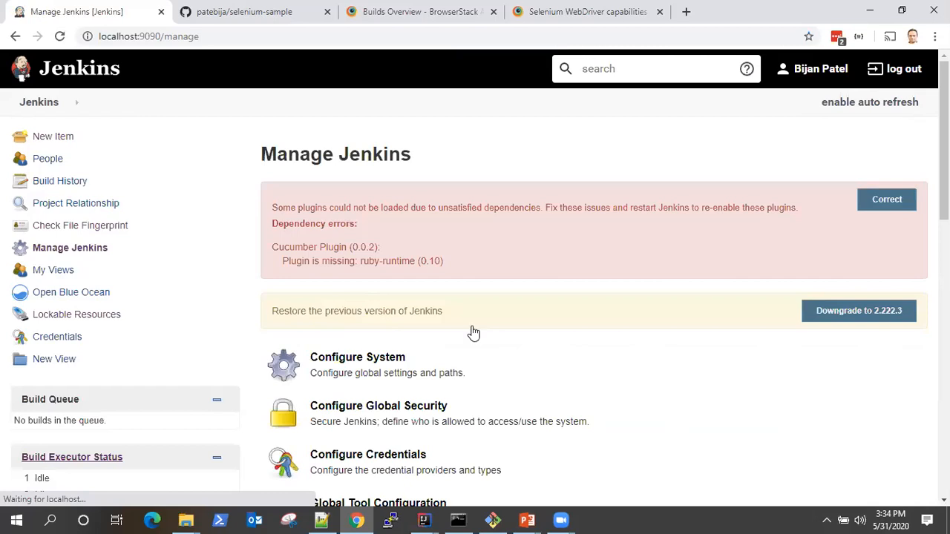
scroll(475, 331, "down", 3)
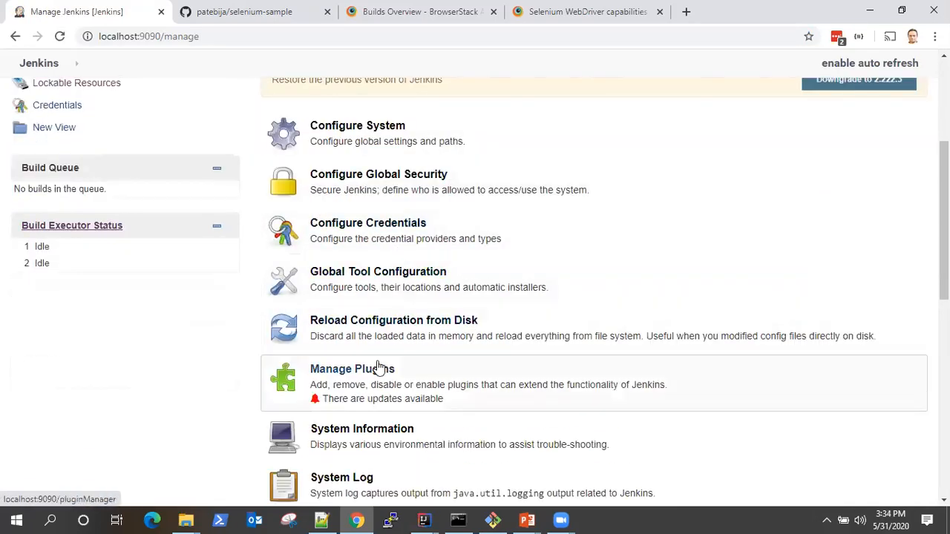
left_click(379, 366)
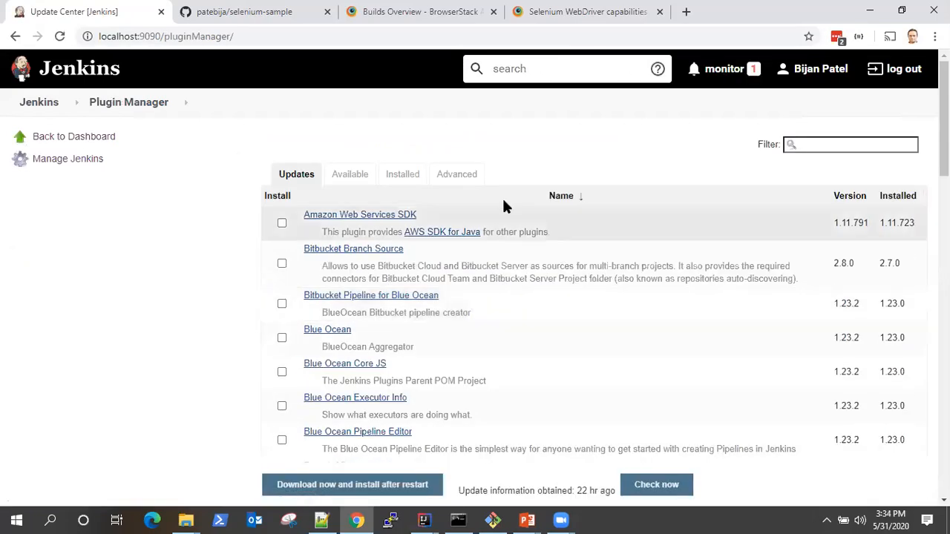
left_click(408, 174)
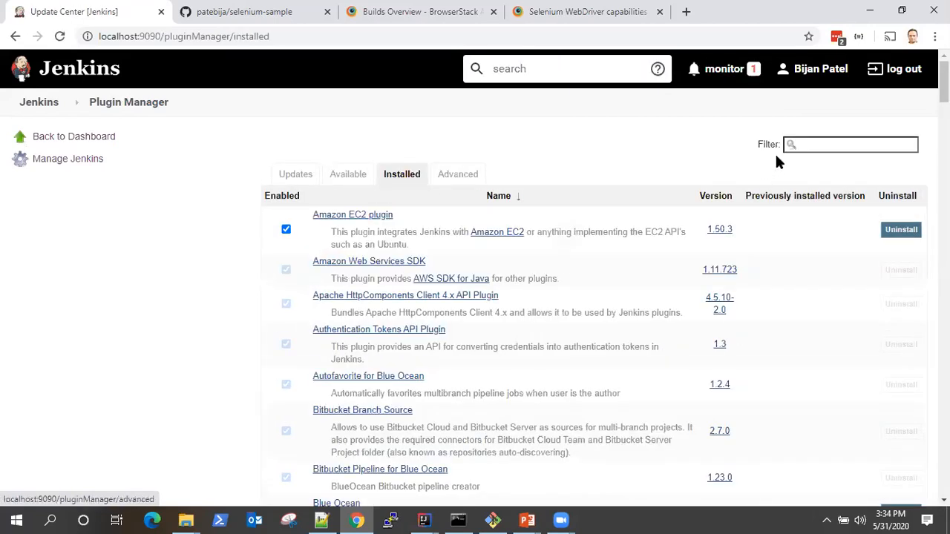
scroll(621, 381, "down", 5)
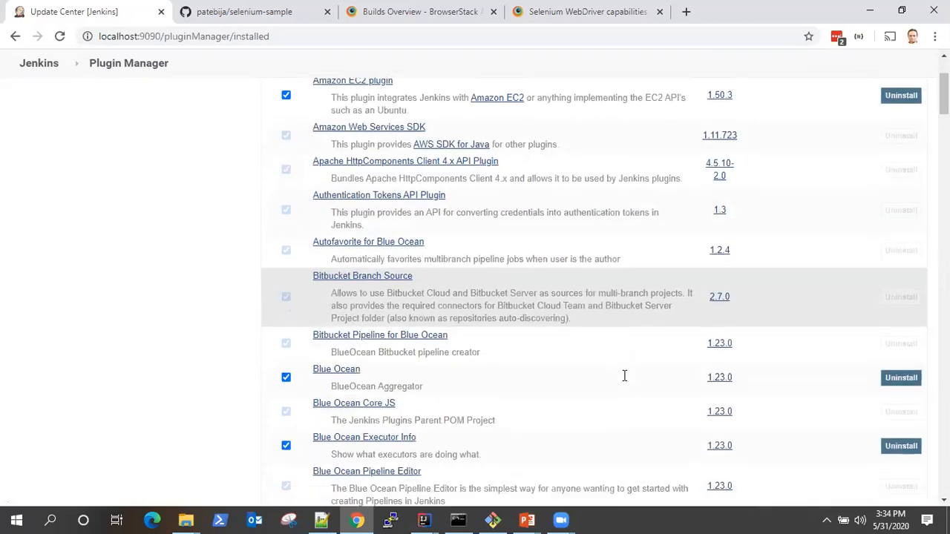
scroll(622, 382, "down", 2)
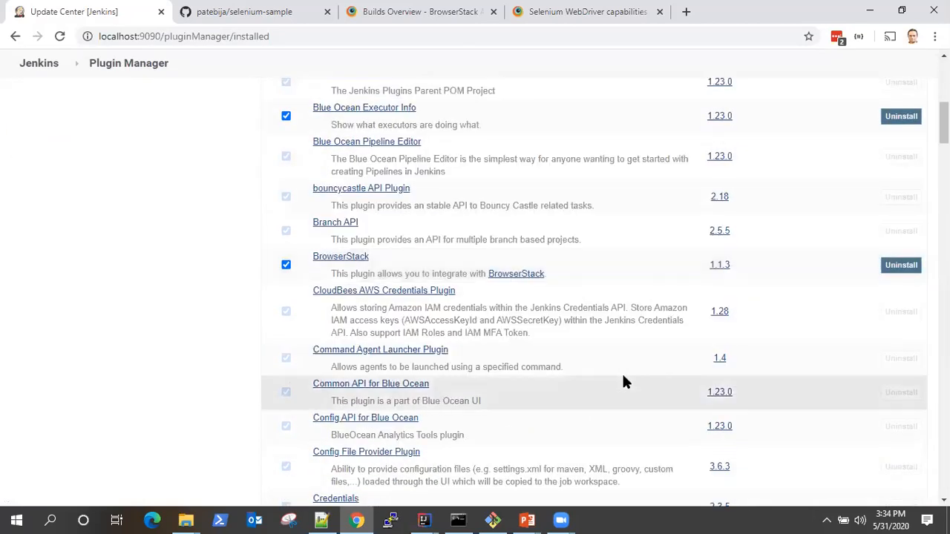
scroll(622, 382, "down", 3)
scroll(622, 381, "down", 2)
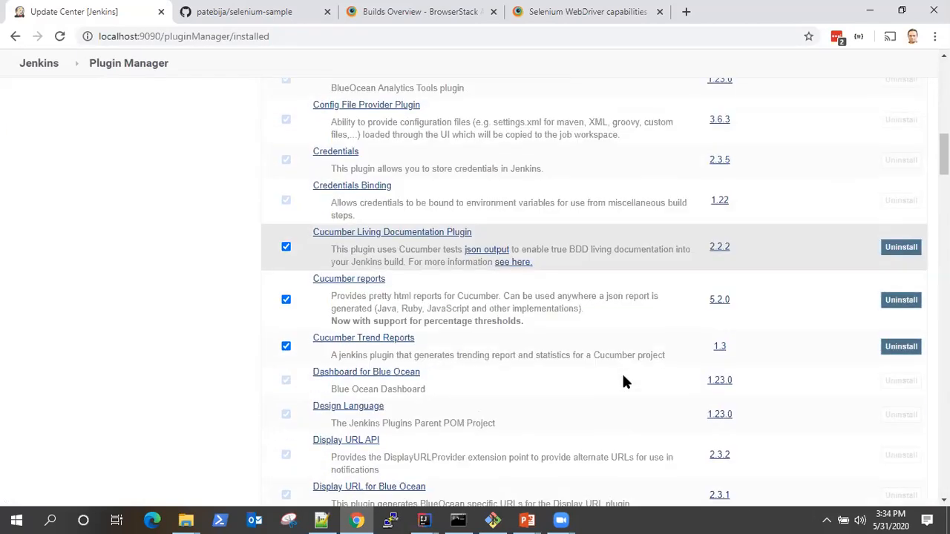
left_click_drag(397, 286, 312, 279)
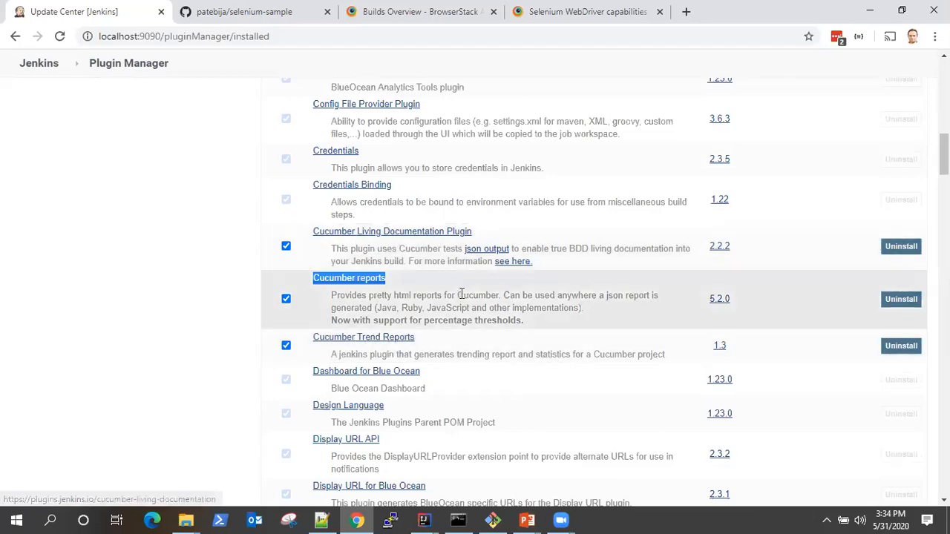
left_click(424, 278)
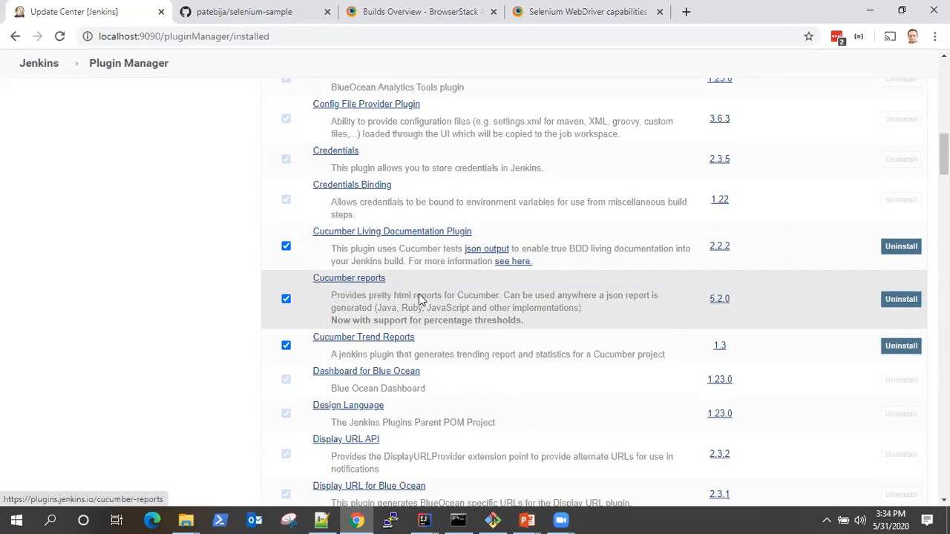
scroll(683, 312, "up", 15)
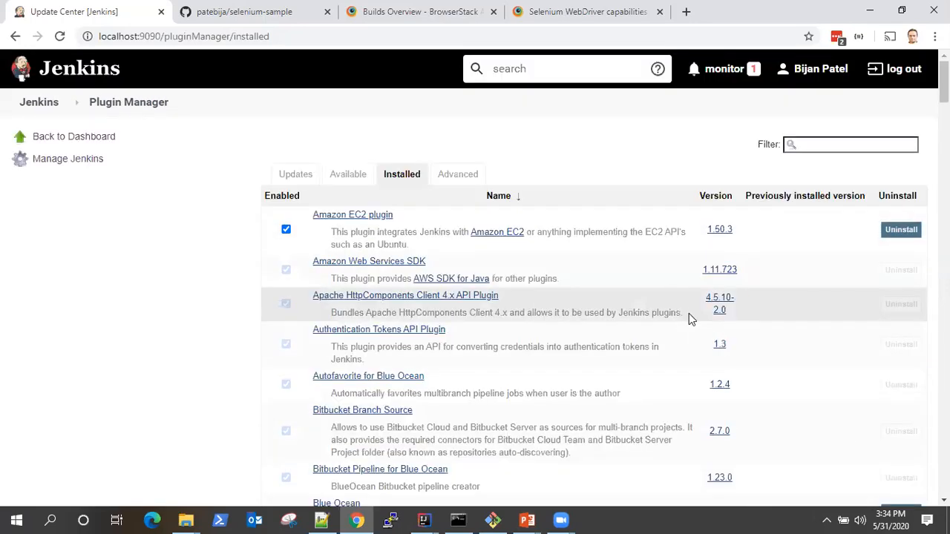
- Return to the Jenkins dashboard and start a build of the Selenium-Cucumber-Demo job
left_click(45, 104)
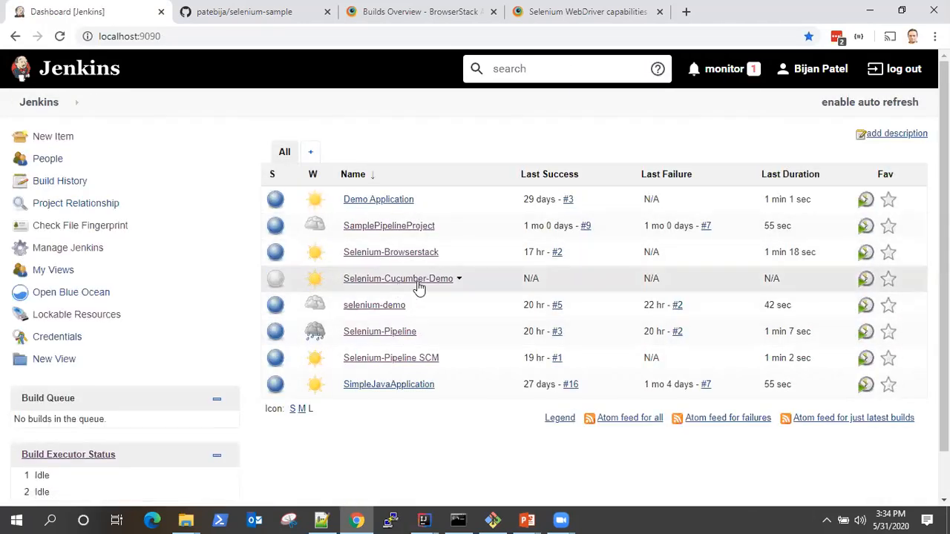
left_click(459, 280)
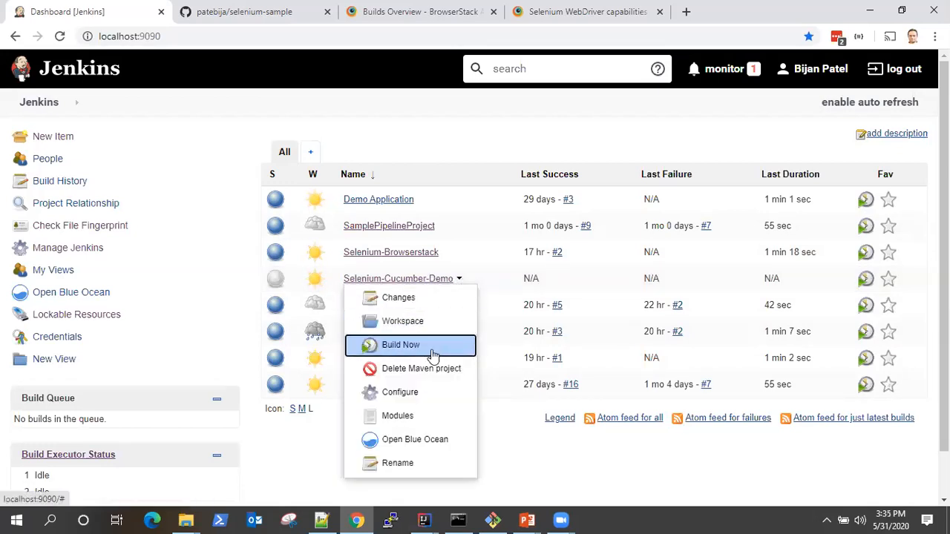
left_click(407, 345)
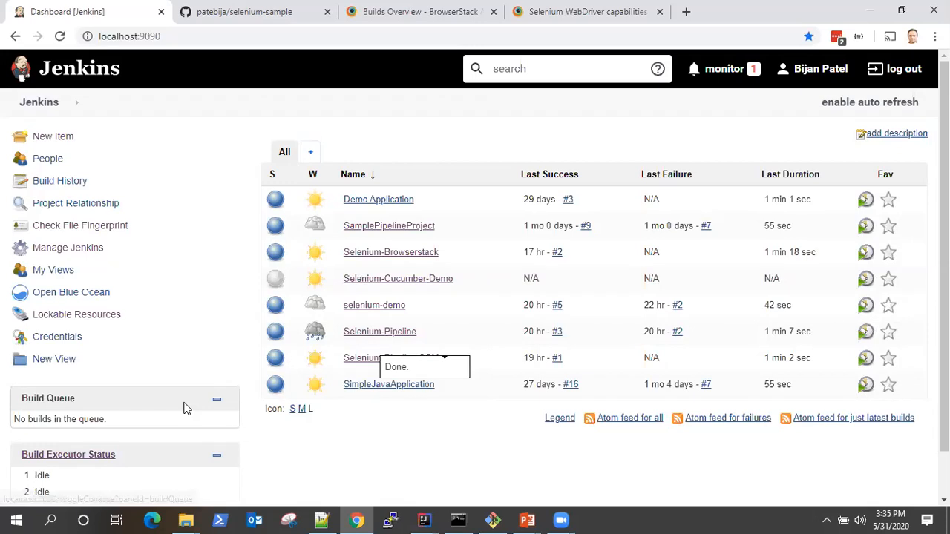
- Open the console output of the running Selenium-Cucumber-Demo build #1 and follow it to the POM parsing line
scroll(220, 377, "down", 2)
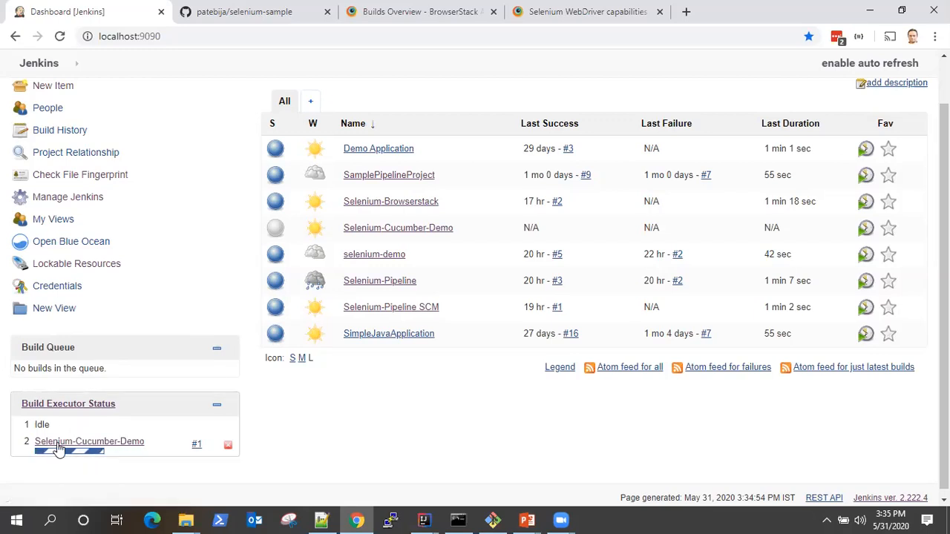
left_click(204, 446)
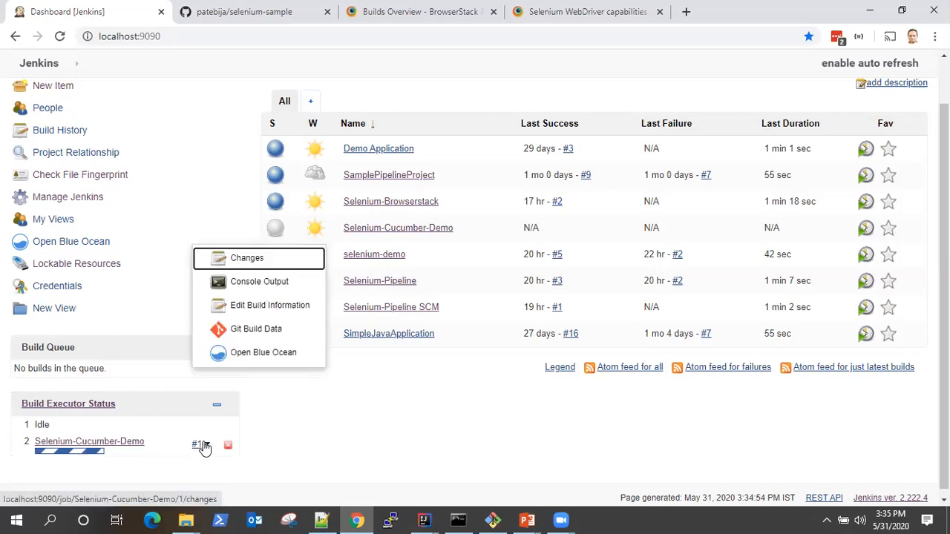
left_click(256, 282)
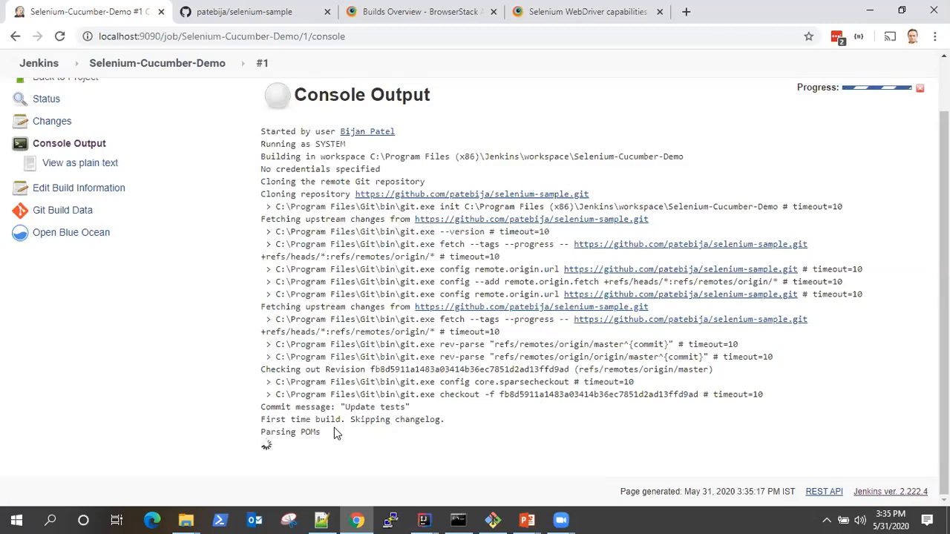
left_click_drag(286, 430, 371, 438)
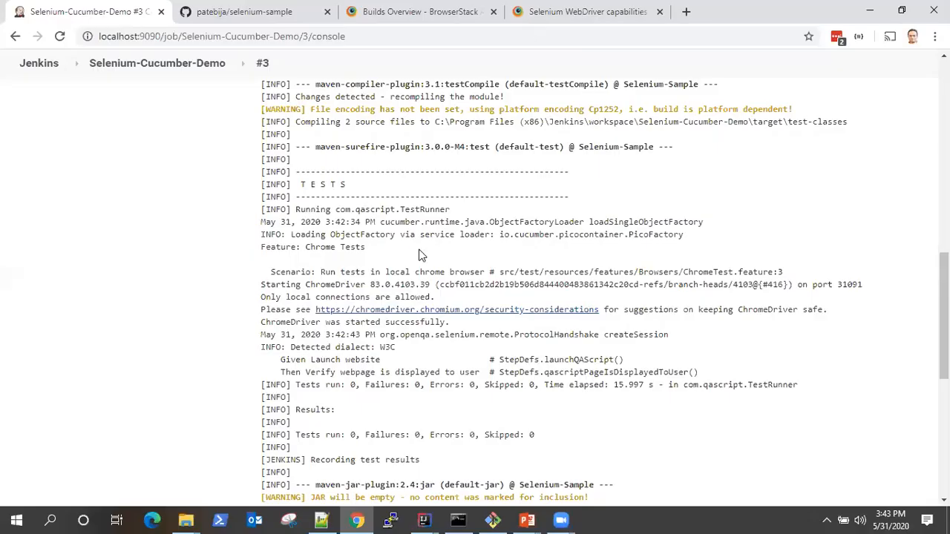
- Examine the console output of build #3, from the Git checkout through the Maven clean, resources and compile phases
scroll(451, 286, "up", 3)
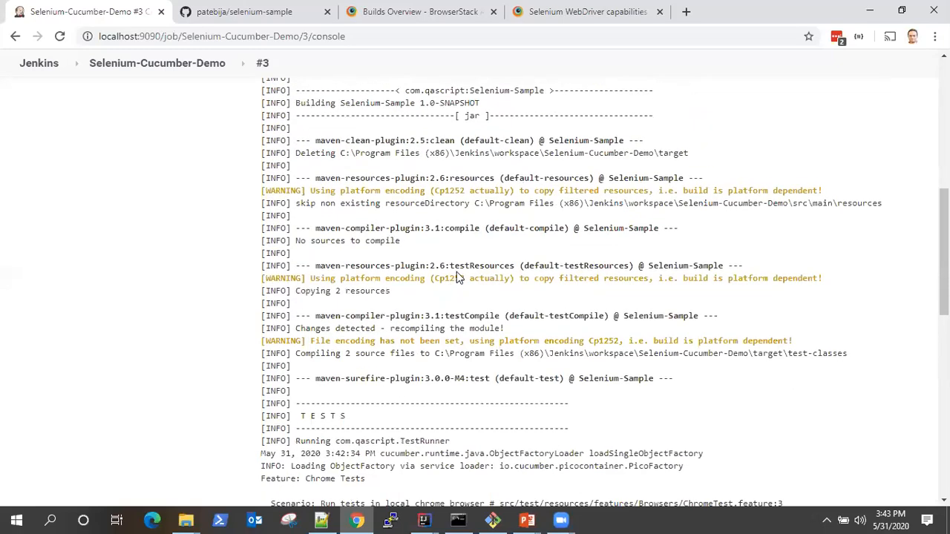
scroll(508, 268, "up", 2)
scroll(508, 268, "down", 4)
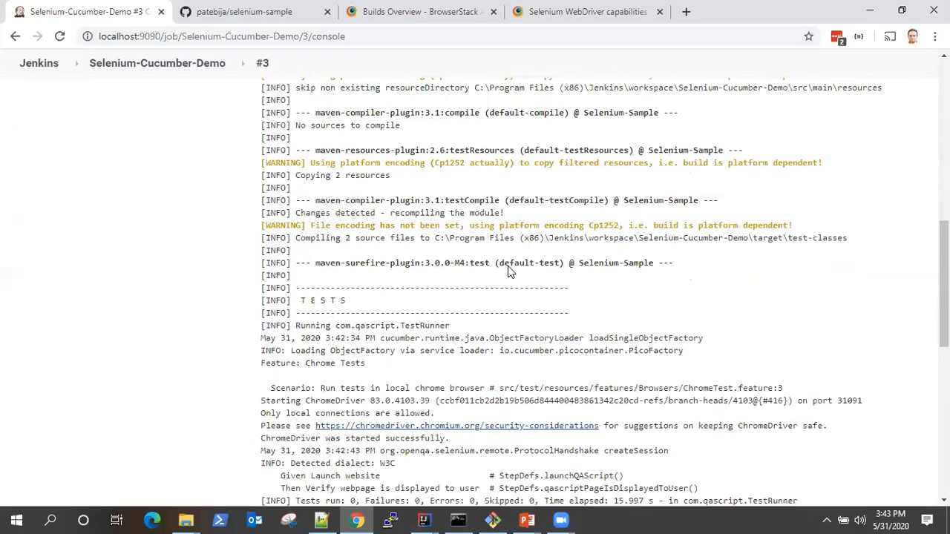
scroll(508, 266, "up", 10)
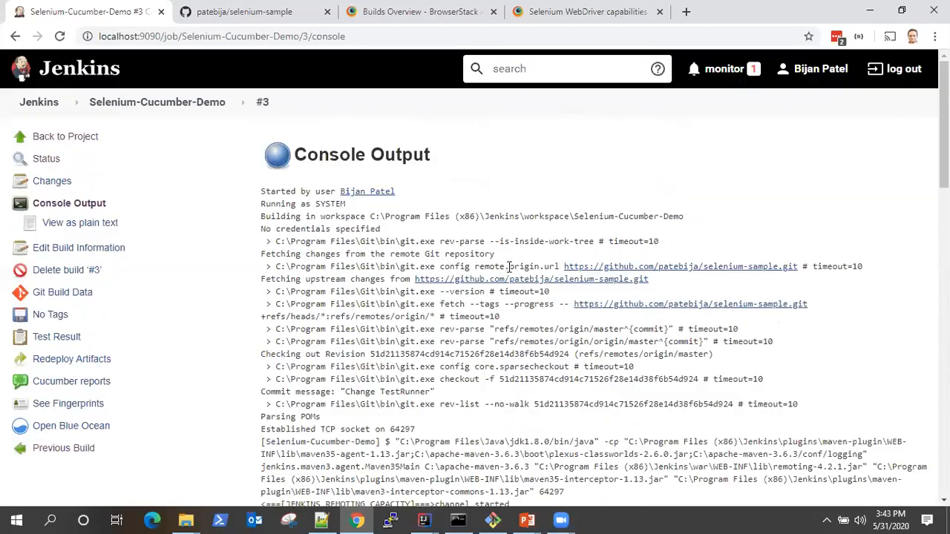
scroll(509, 267, "down", 3)
scroll(509, 268, "down", 1)
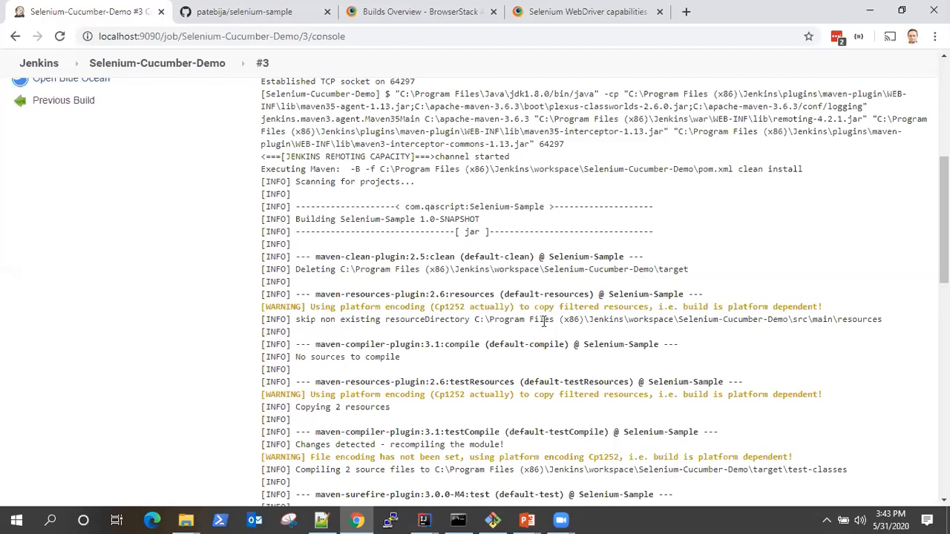
scroll(552, 353, "down", 3)
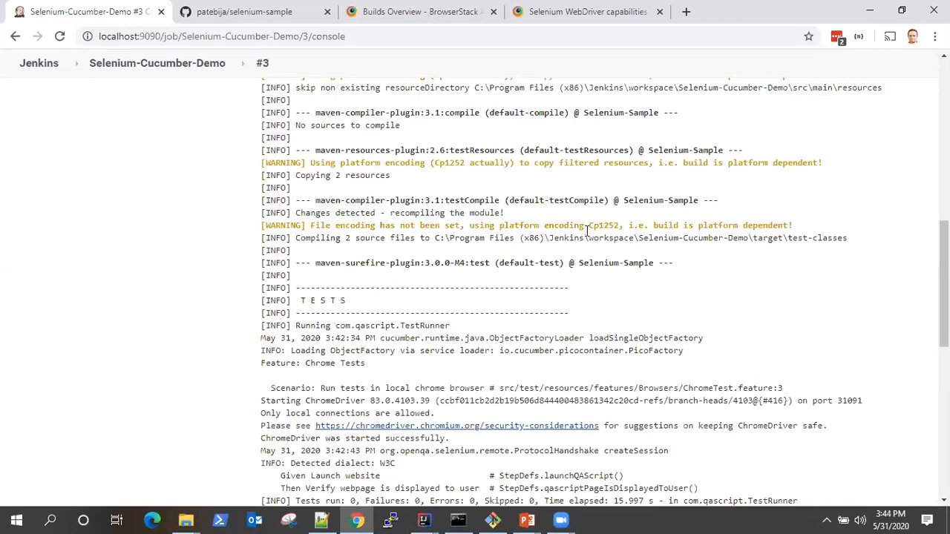
scroll(609, 301, "up", 2)
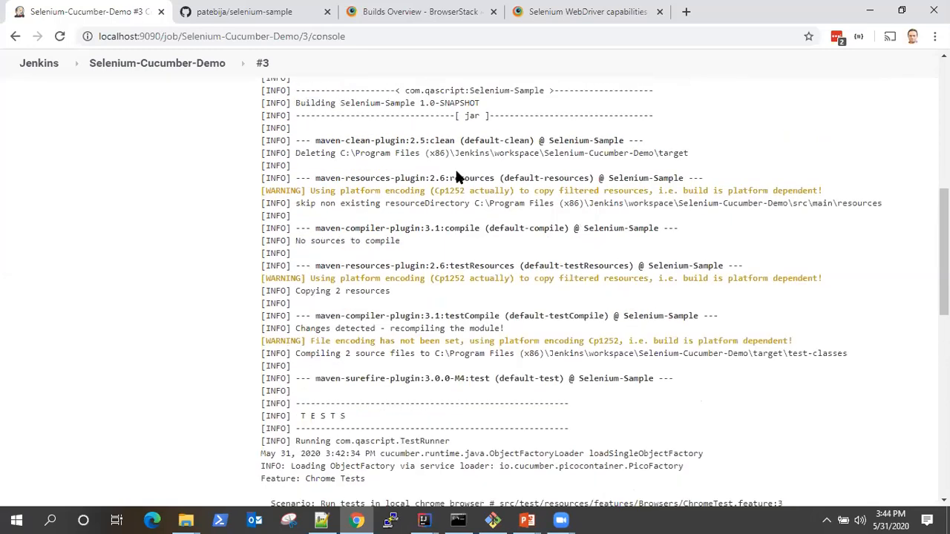
scroll(484, 209, "up", 2)
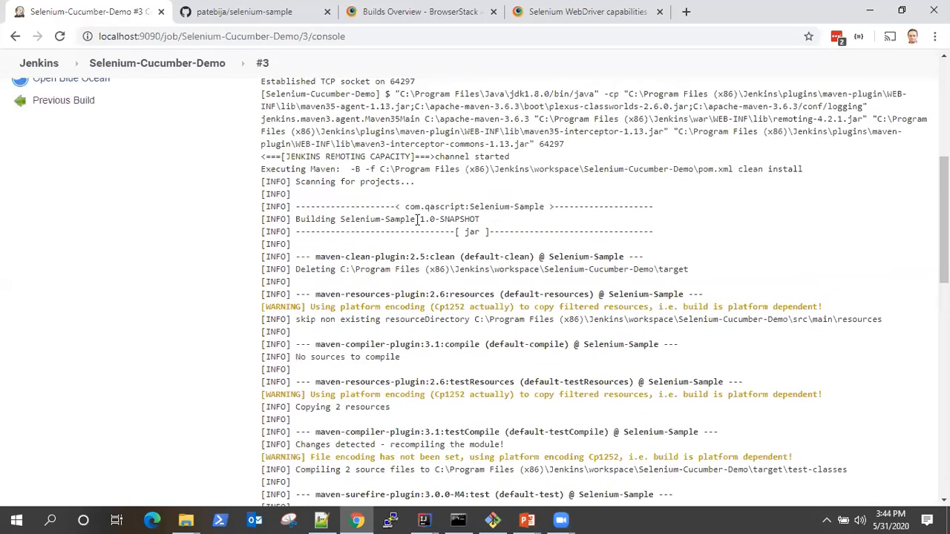
scroll(542, 327, "down", 6)
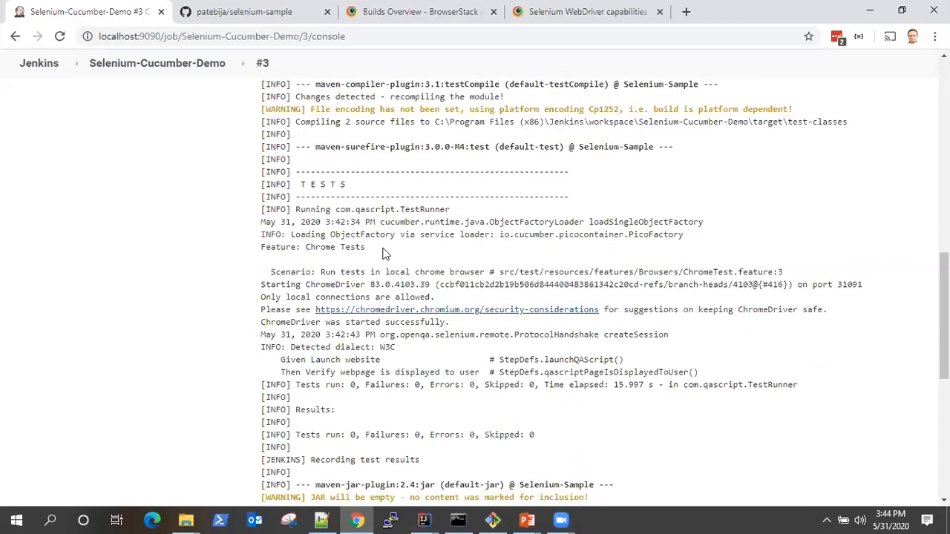
- Examine the TESTS section of the console output, covering the TestRunner, the Chrome Tests feature and its scenario steps
left_click_drag(300, 185, 460, 248)
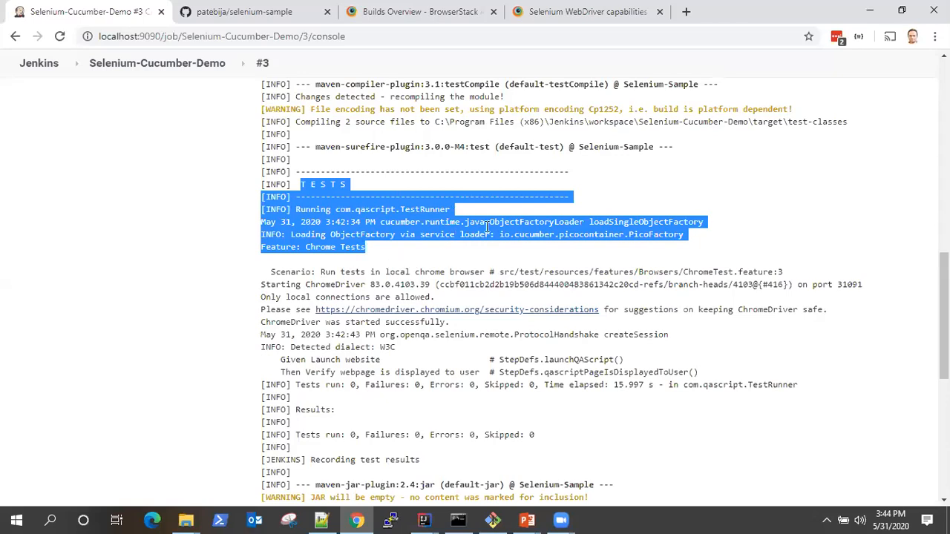
scroll(434, 316, "down", 3)
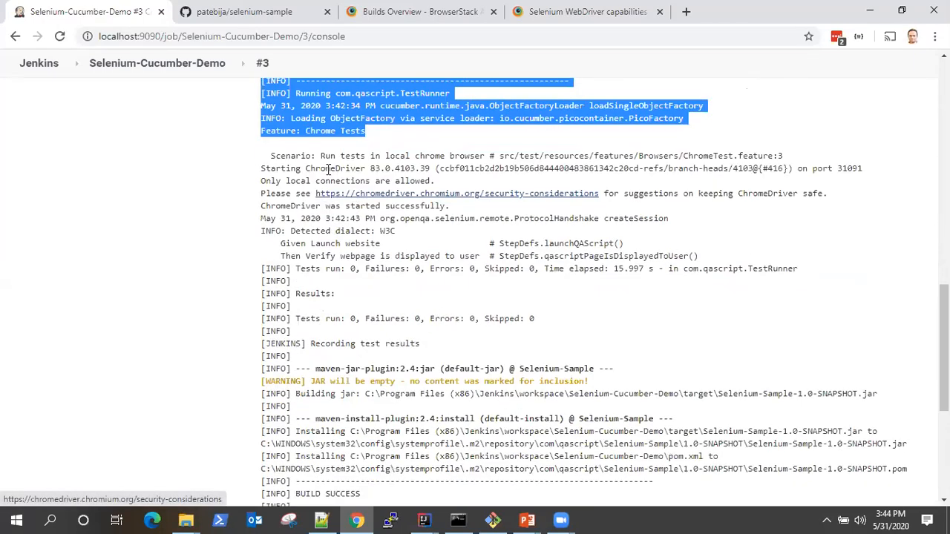
left_click_drag(347, 158, 794, 290)
left_click(790, 298)
scroll(447, 311, "down", 3)
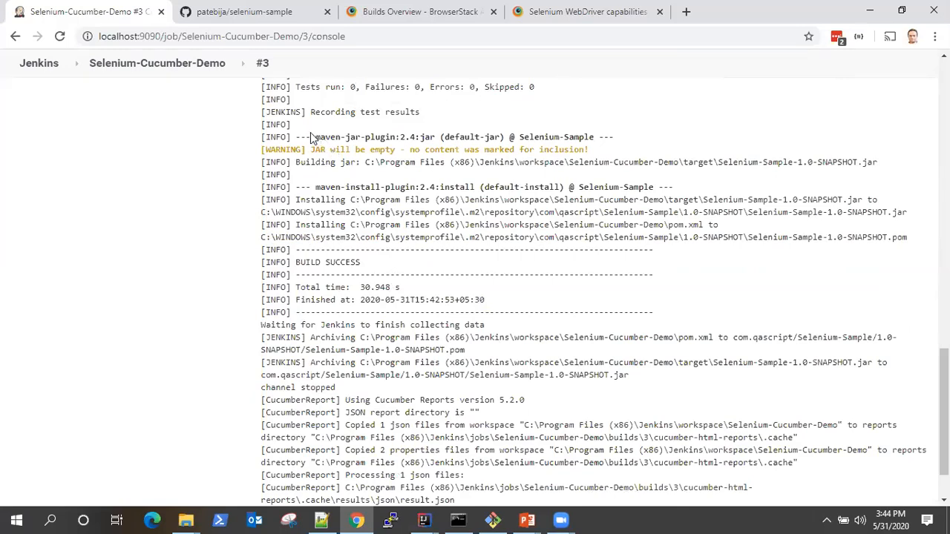
- Read the rest of the console output: JAR packaging, Maven install, build status and Cucumber report generation
left_click_drag(302, 142, 448, 165)
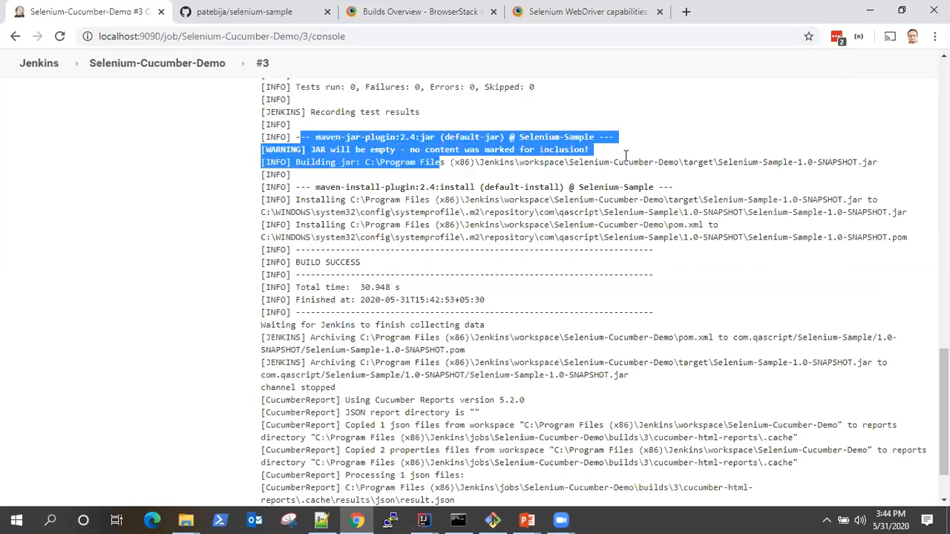
left_click_drag(720, 162, 888, 174)
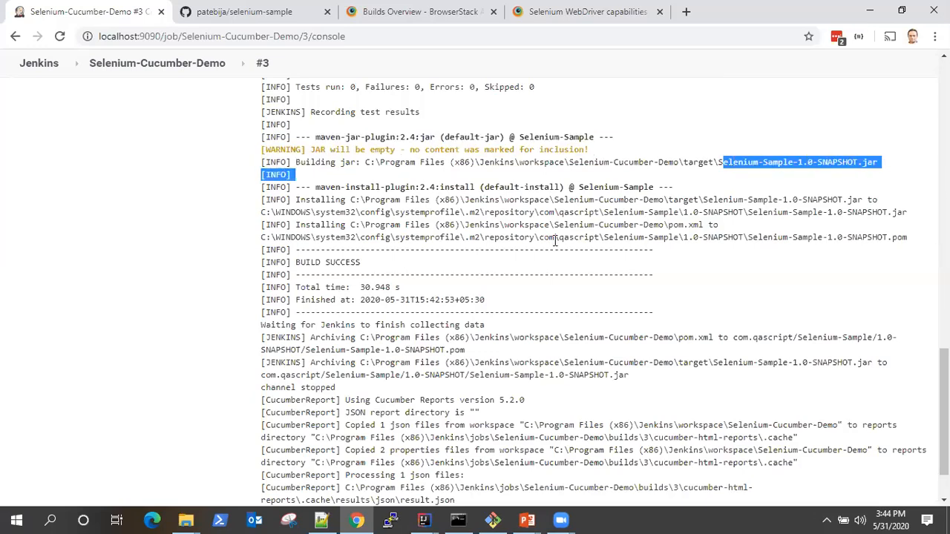
left_click(439, 206)
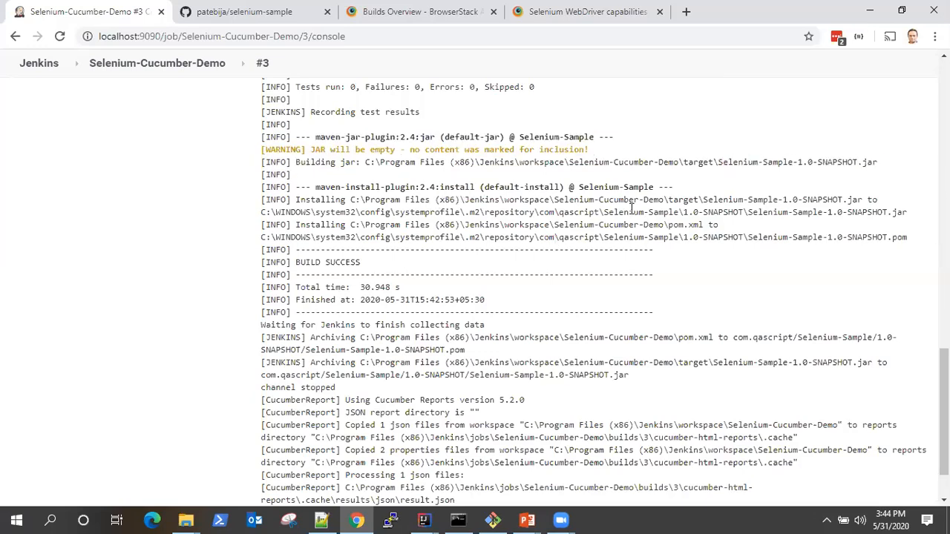
left_click_drag(405, 225, 511, 247)
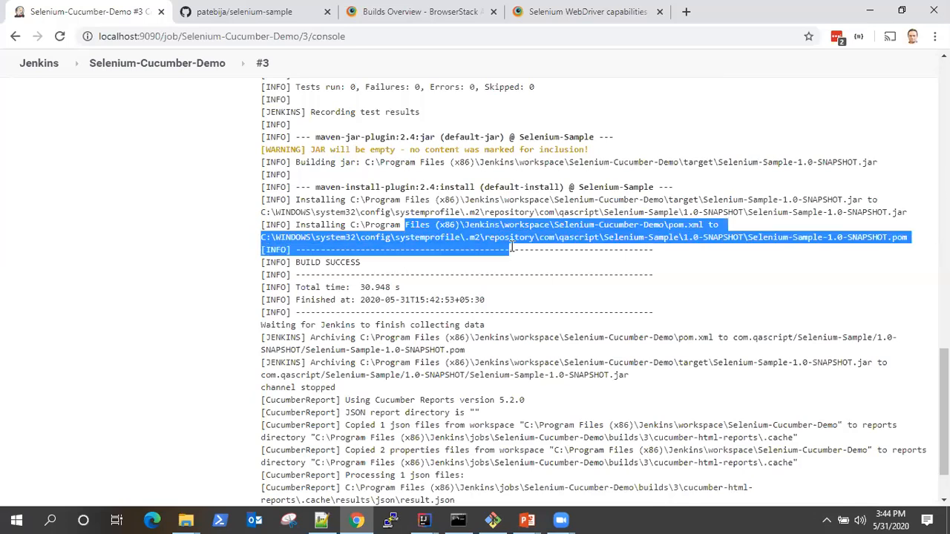
left_click(527, 288)
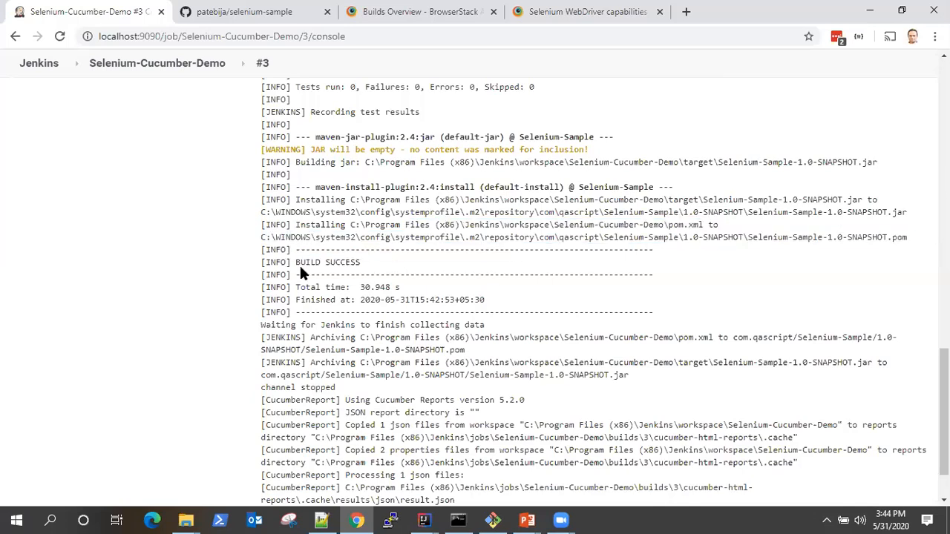
left_click_drag(300, 265, 401, 274)
scroll(507, 359, "down", 2)
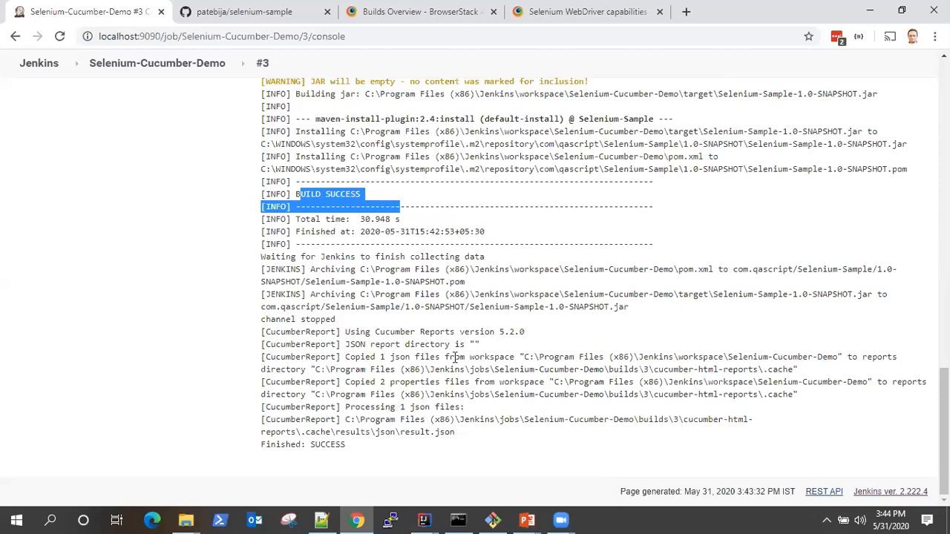
scroll(455, 357, "up", 20)
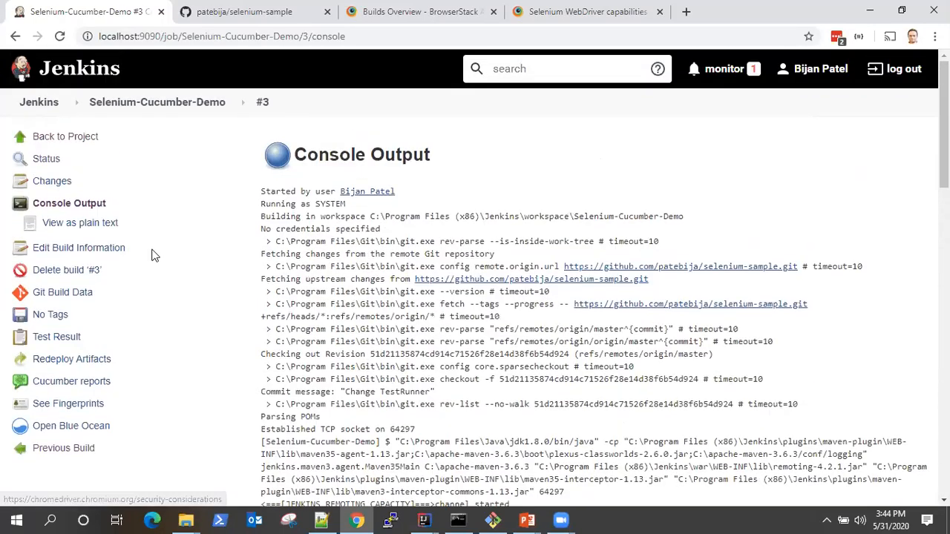
- Go back to the project page, open its Cucumber reports and review the features statistics
left_click(49, 136)
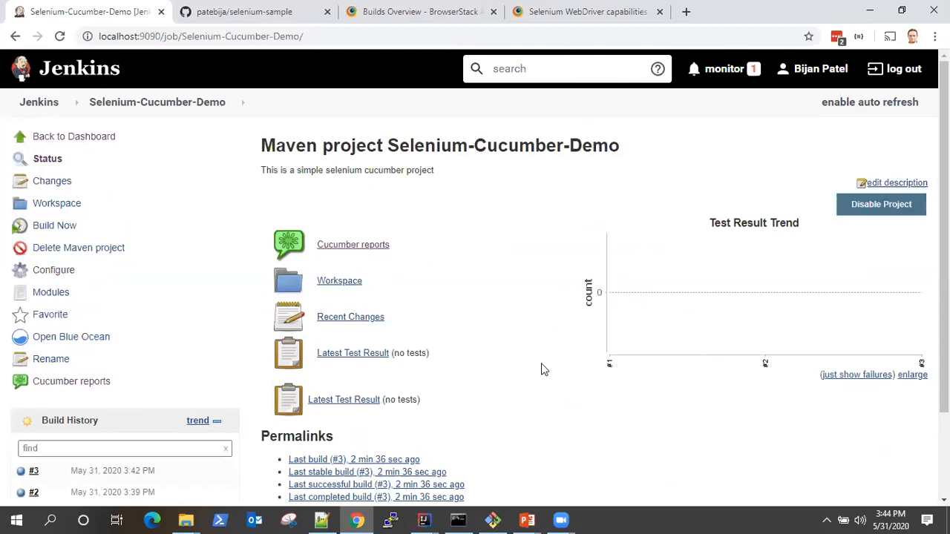
left_click(357, 251)
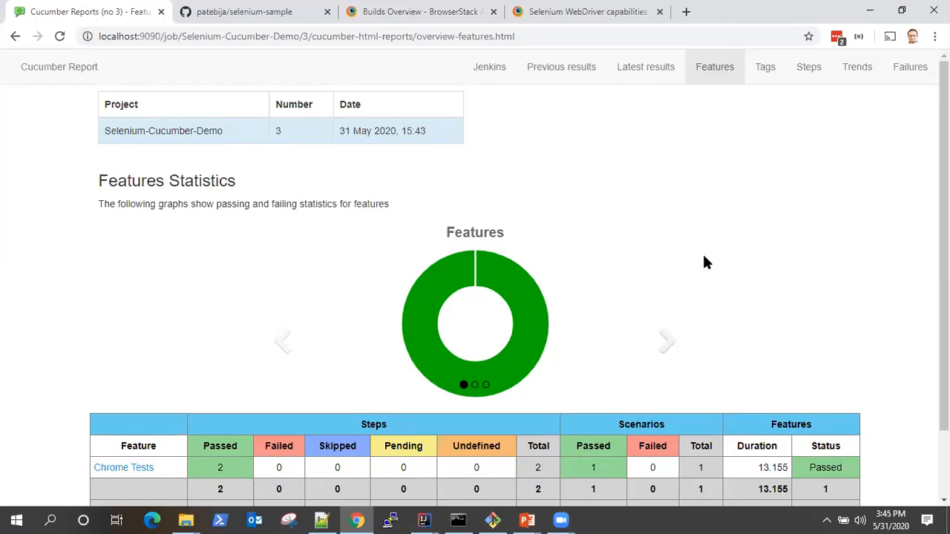
scroll(705, 262, "down", 2)
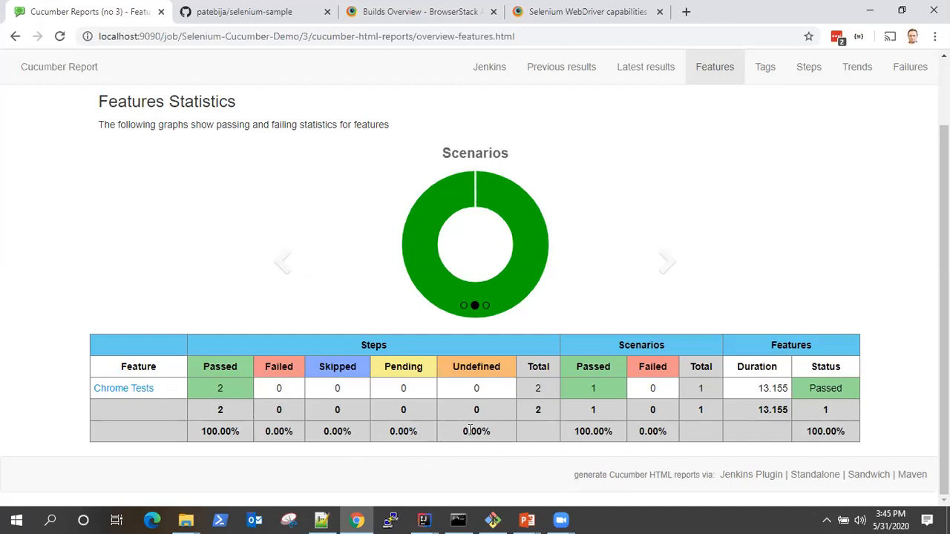
- Open the Chrome Tests feature report, expand its scenario and steps, and check the build number and date
left_click(128, 389)
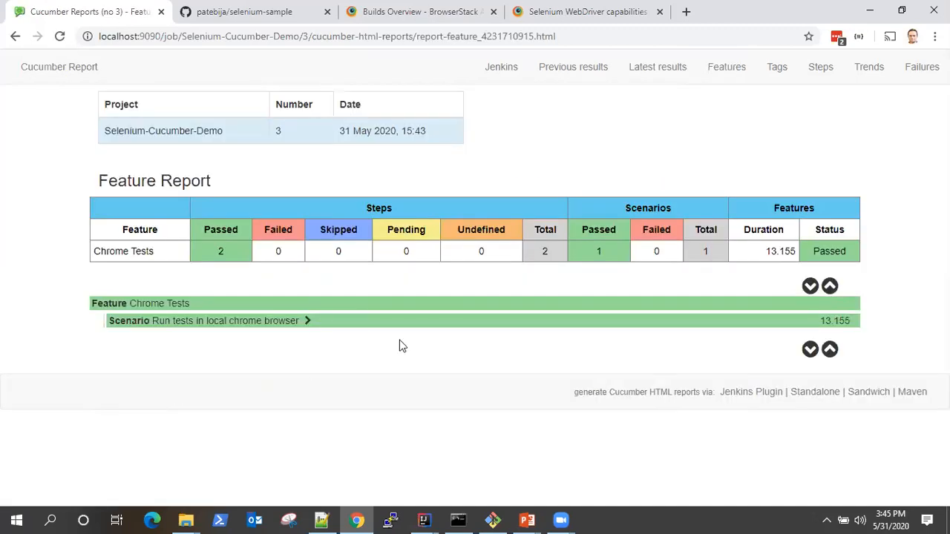
left_click(306, 324)
left_click(158, 339)
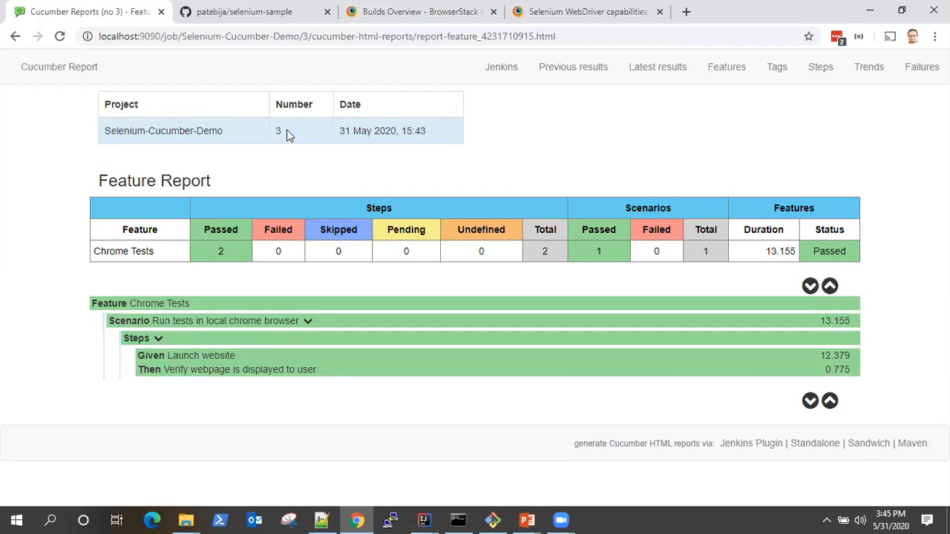
left_click_drag(287, 132, 213, 127)
left_click(446, 145)
triple_click(405, 131)
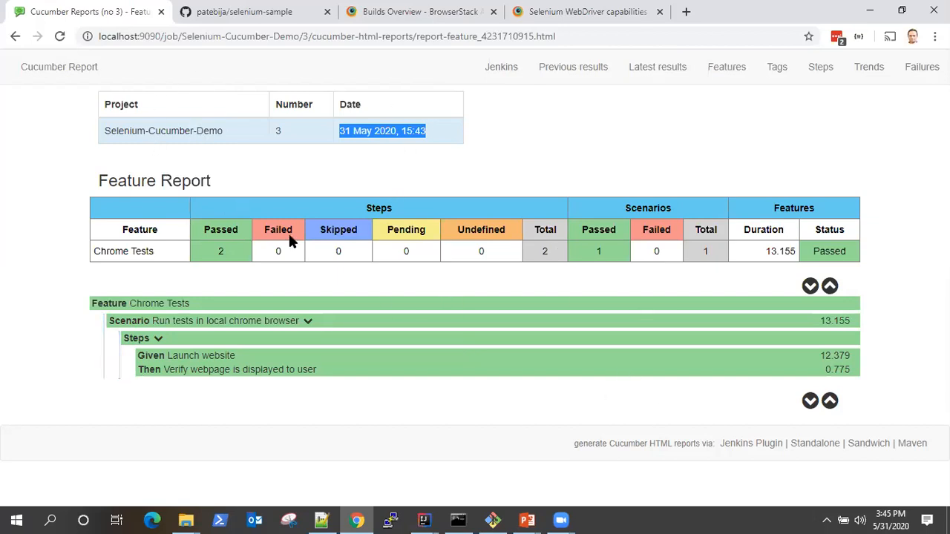
- Return to the Selenium-Cucumber-Demo project page and look over its build history and permalinks
left_click(15, 35)
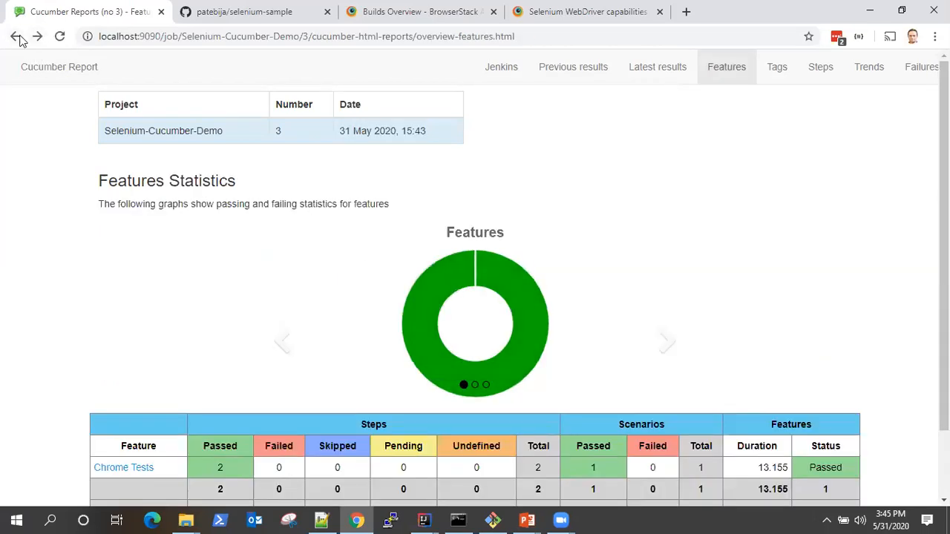
left_click(15, 36)
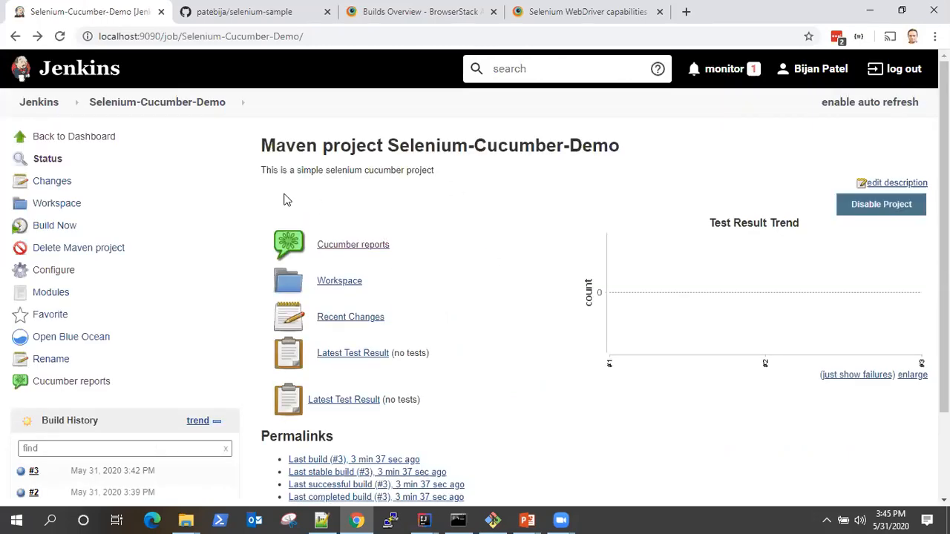
scroll(356, 222, "down", 3)
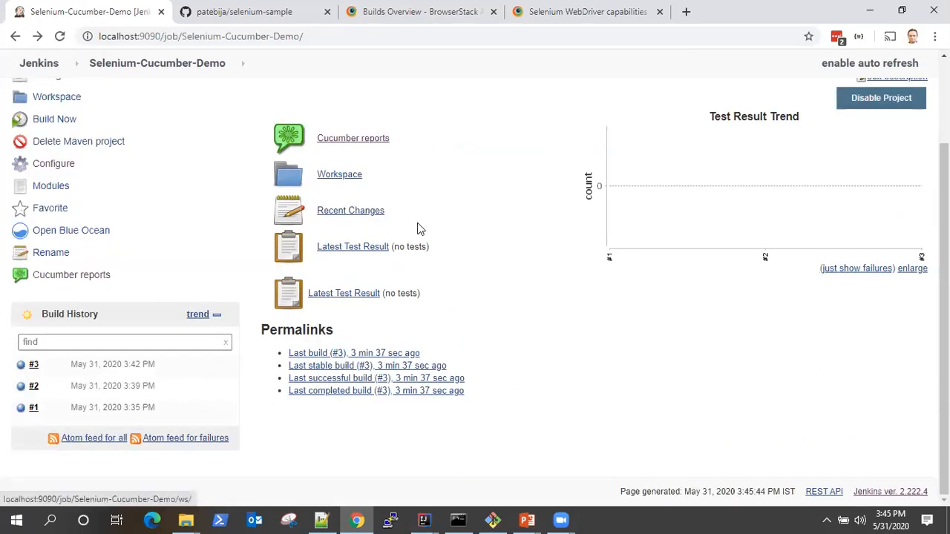
scroll(475, 243, "up", 3)
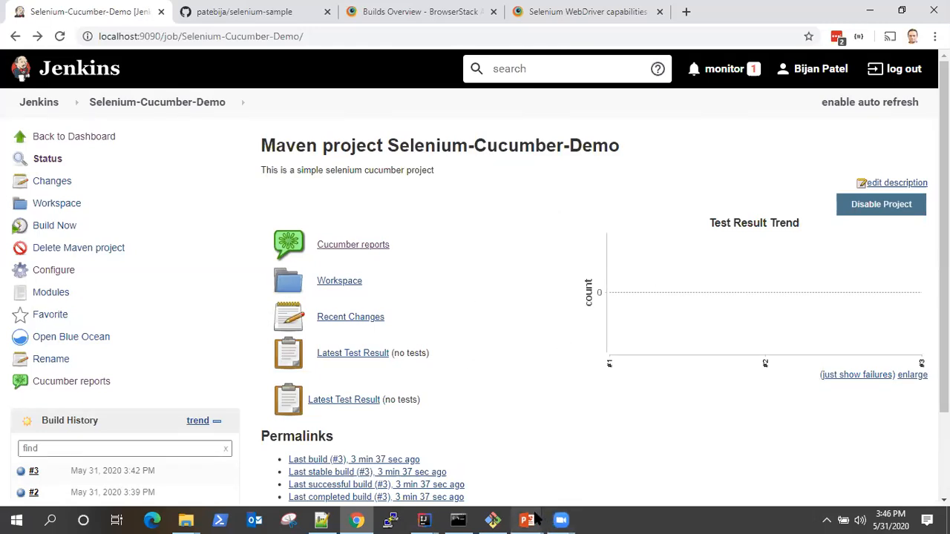
- Switch to the PowerPoint slide show with the Feedback slide
mouse_move(537, 518)
left_click(598, 453)
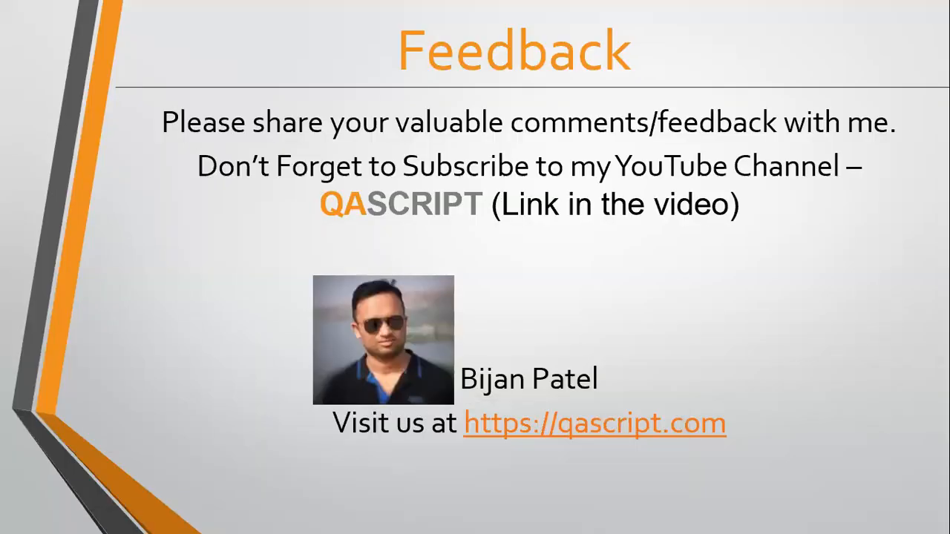